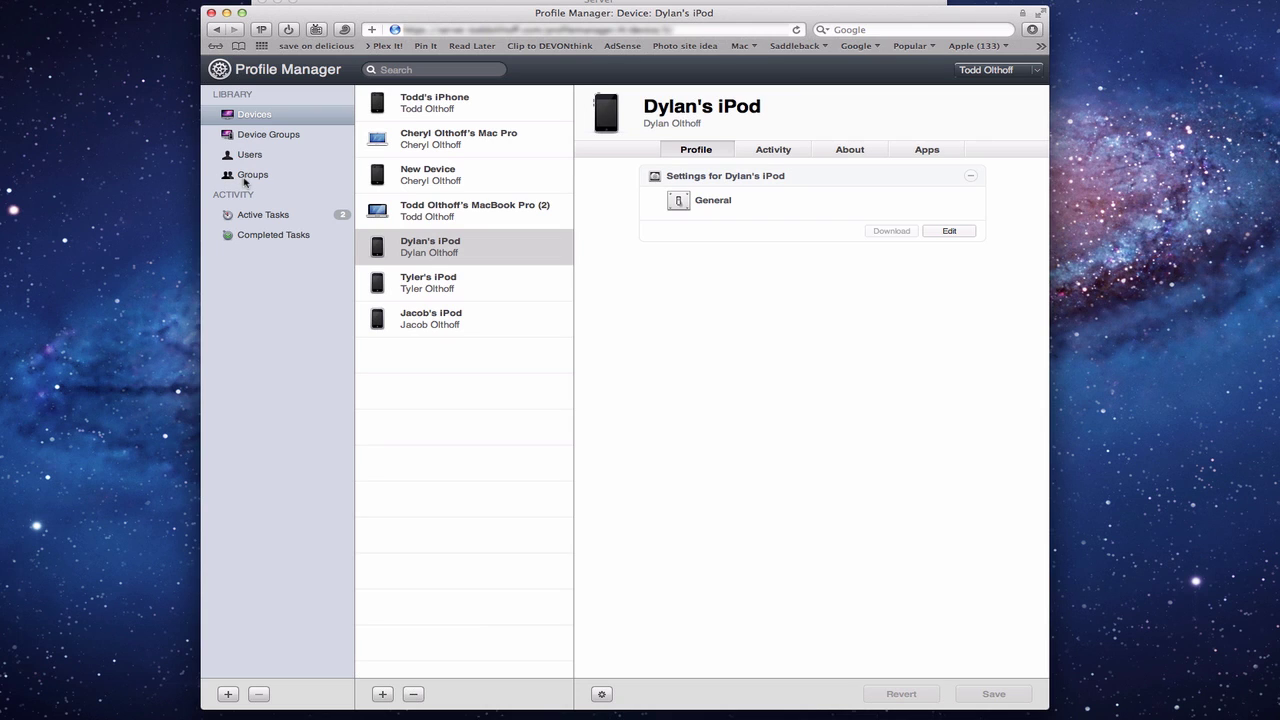
Step: List the user groups Everyone, Workgroup and Kid's Profile in the Library
{"action": "left_click", "coordinate": [246, 178]}
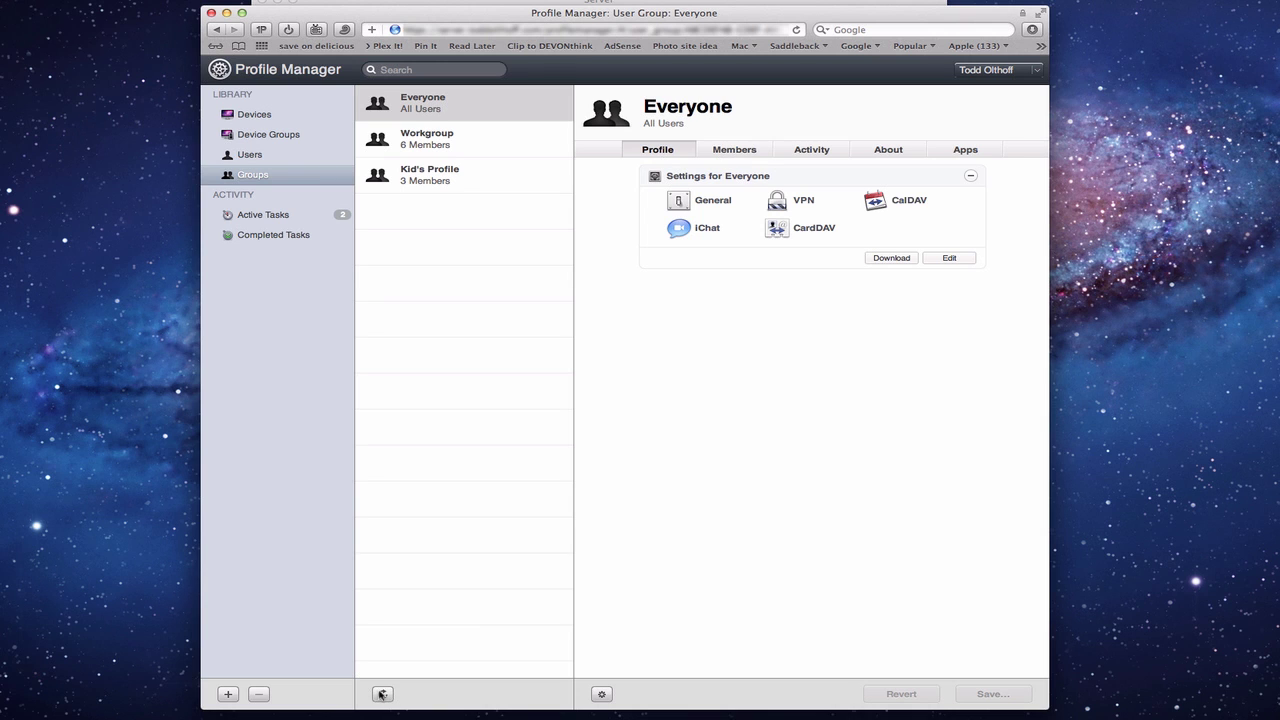
Step: Bring the Server app's Profile Manager service settings to the front
{"action": "left_click", "coordinate": [402, 4]}
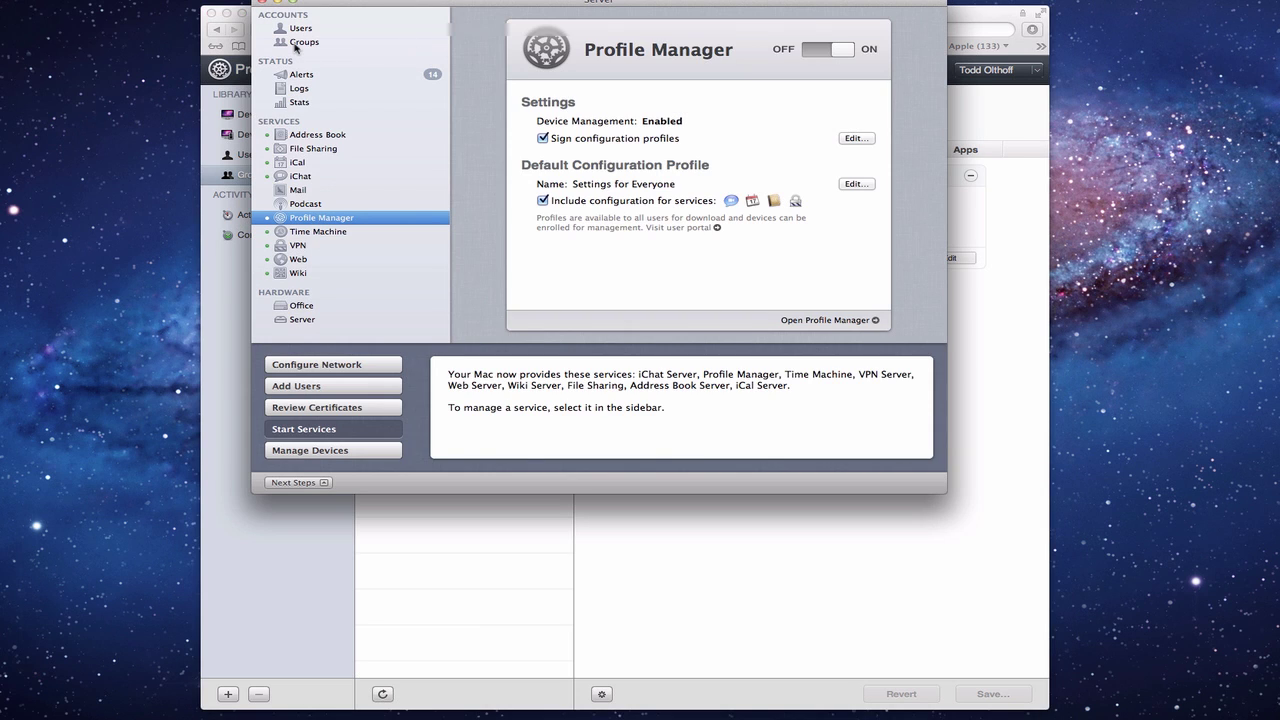
Step: Return to the Profile Manager web page and list the seven enrolled devices
{"action": "left_click", "coordinate": [965, 17]}
{"action": "left_click", "coordinate": [256, 115]}
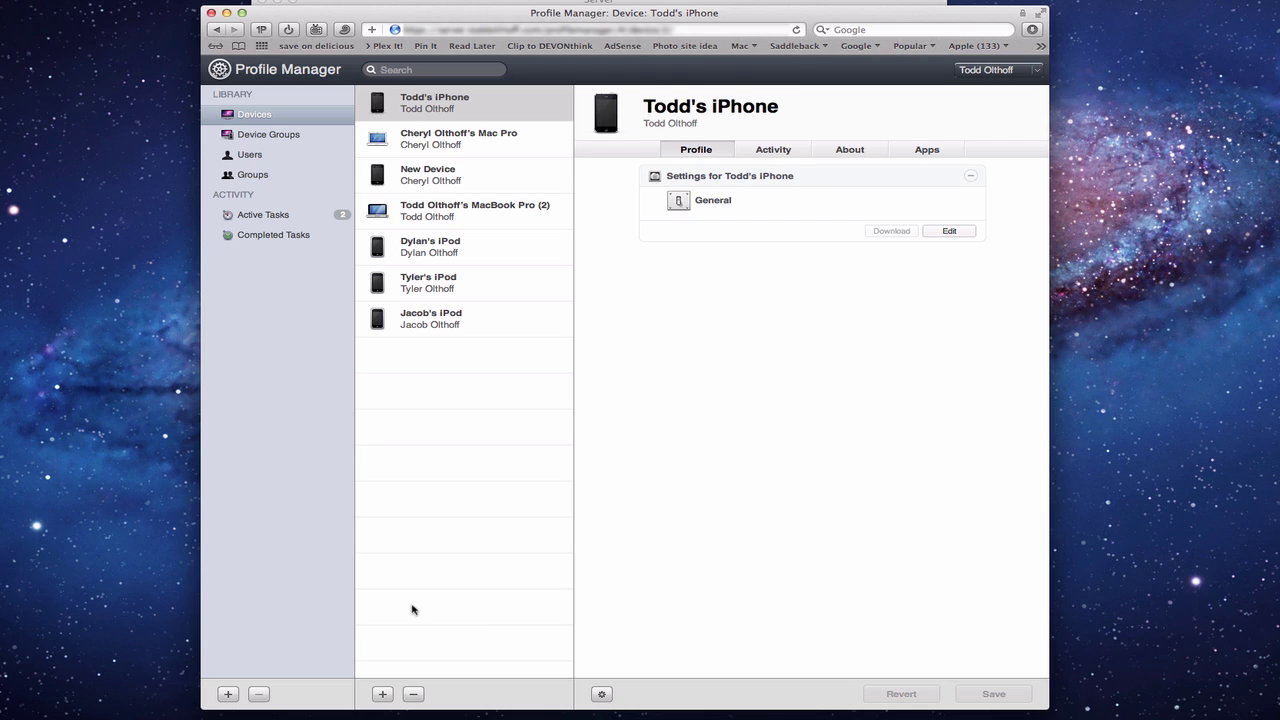
Step: Open Dylan's iPod, the first iPod in the Devices list, to view its profile
{"action": "left_click", "coordinate": [433, 246]}
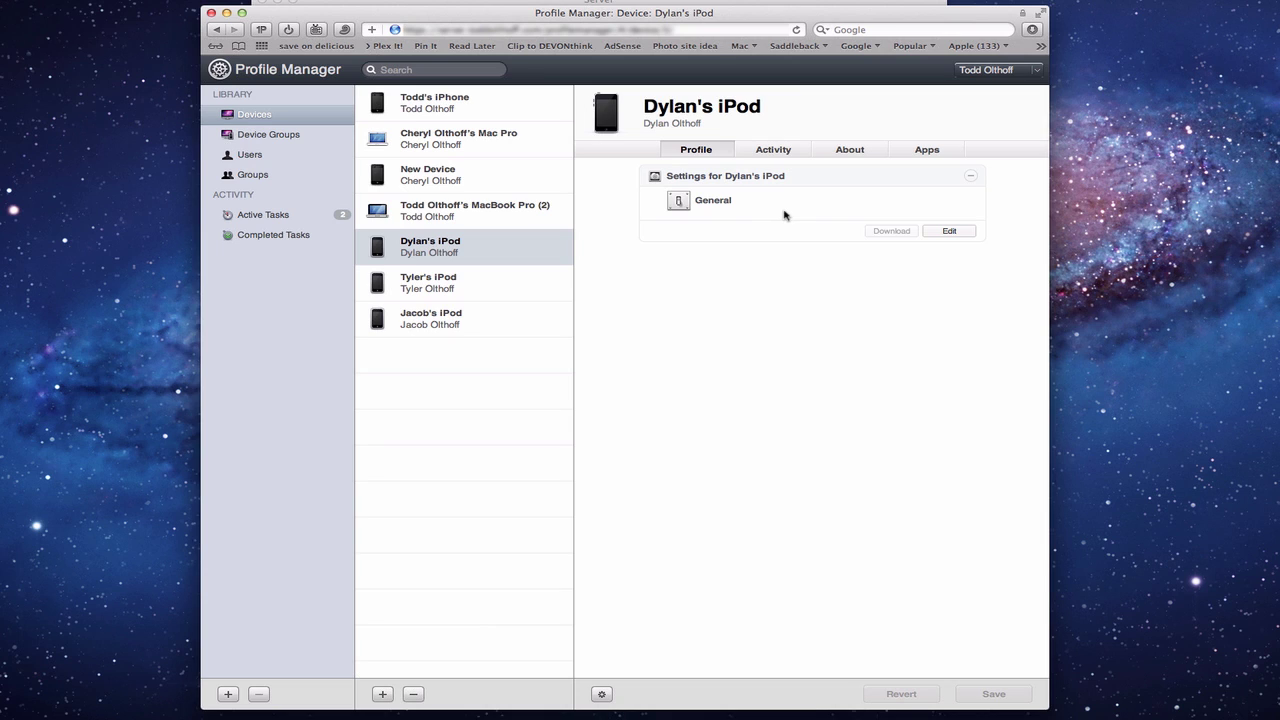
{"action": "left_click", "coordinate": [949, 232]}
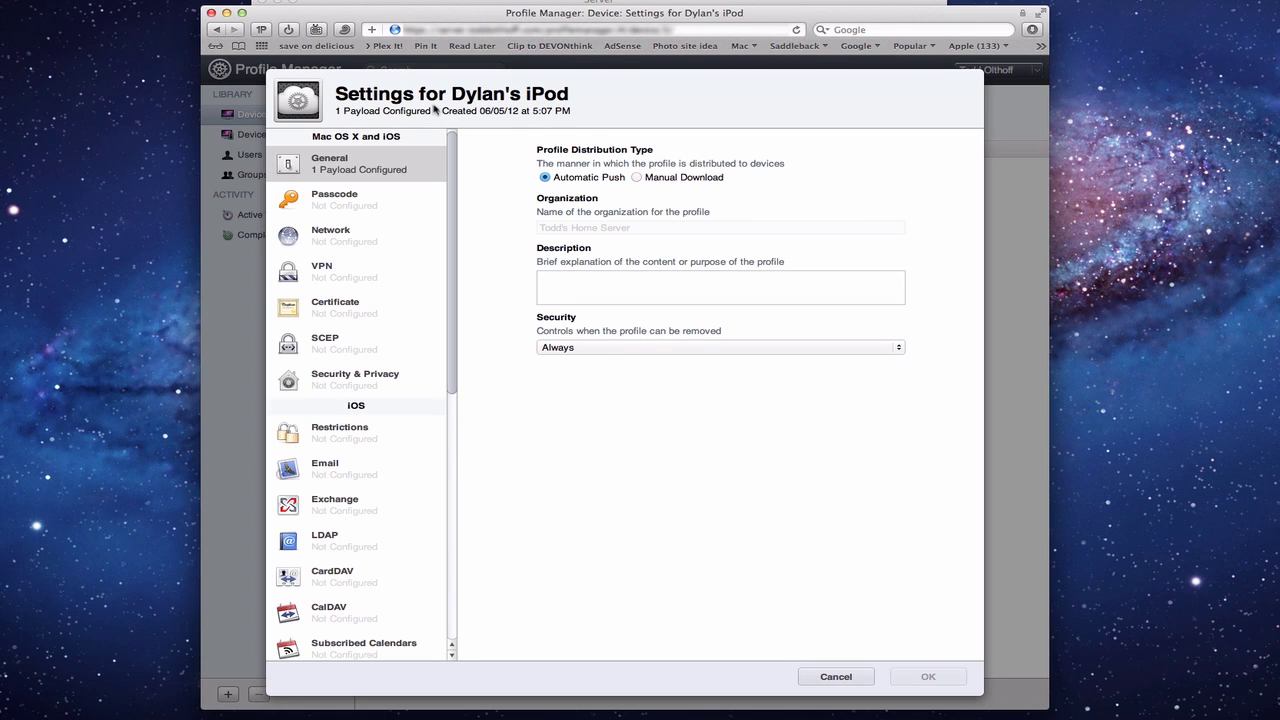
{"action": "scroll", "coordinate": [378, 238], "scroll_direction": "down", "scroll_amount": 10}
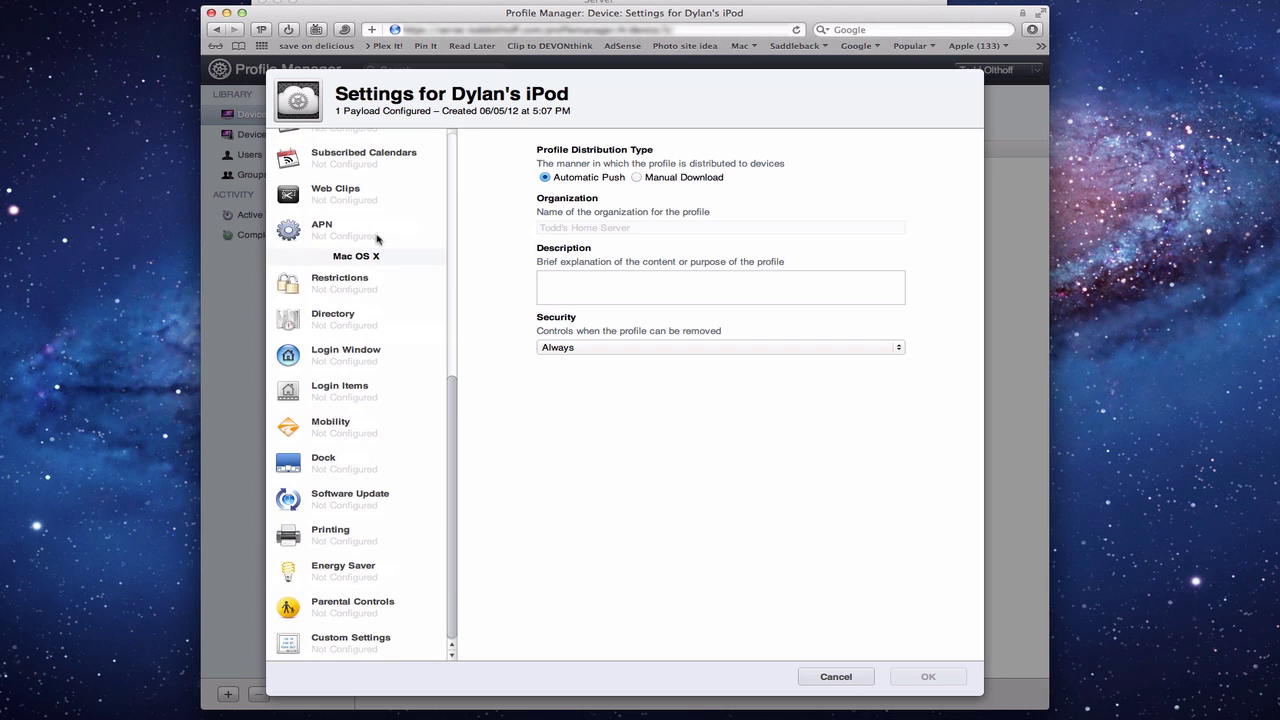
{"action": "scroll", "coordinate": [378, 238], "scroll_direction": "up", "scroll_amount": 10}
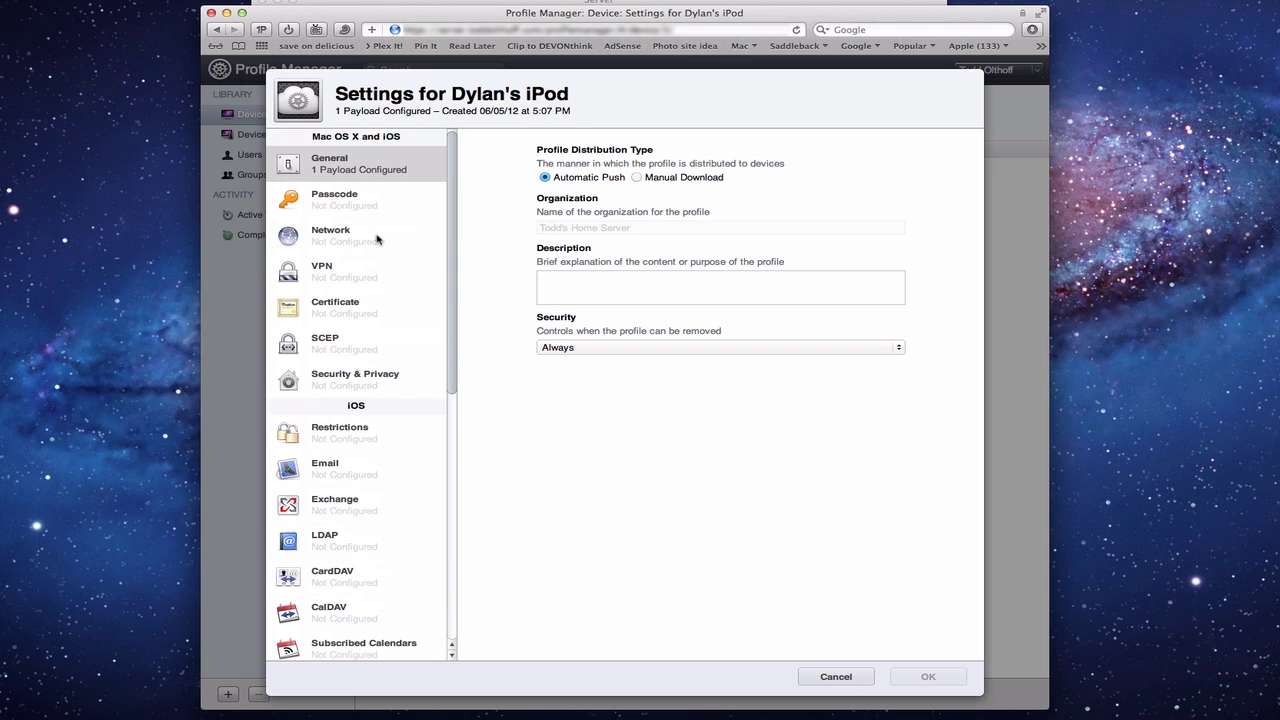
{"action": "scroll", "coordinate": [378, 238], "scroll_direction": "down", "scroll_amount": 10}
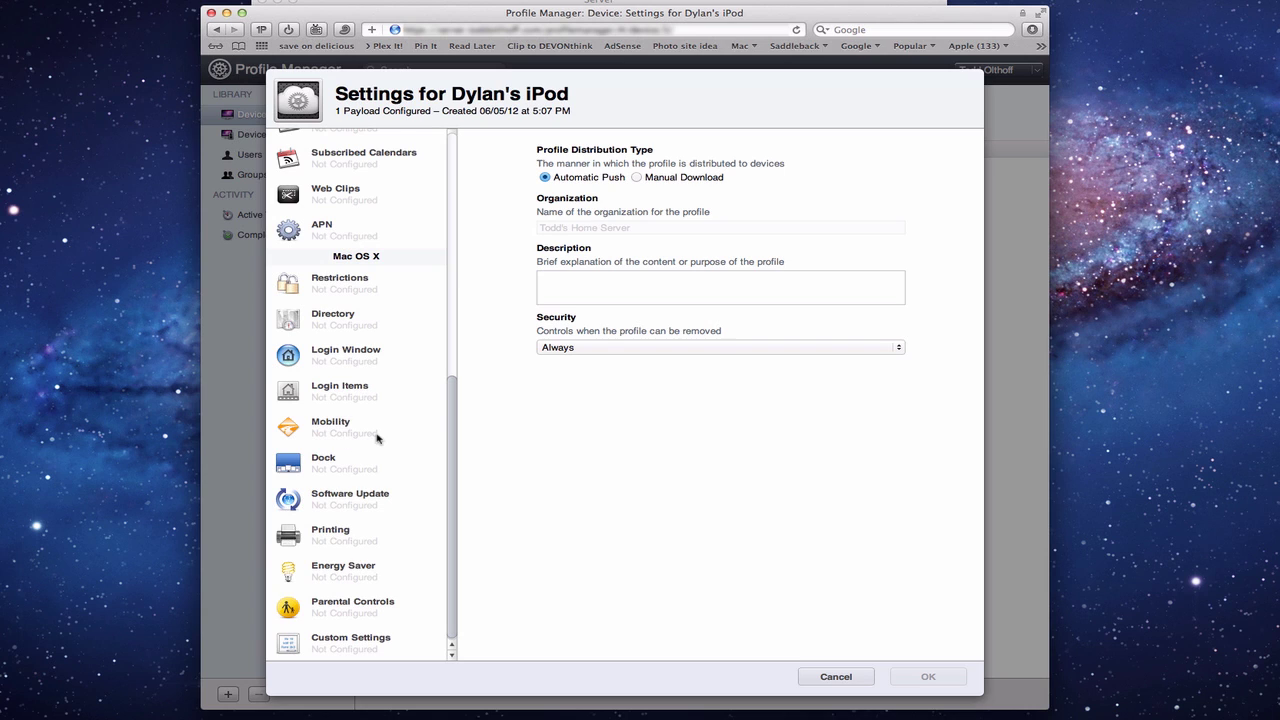
{"action": "scroll", "coordinate": [377, 437], "scroll_direction": "up", "scroll_amount": 10}
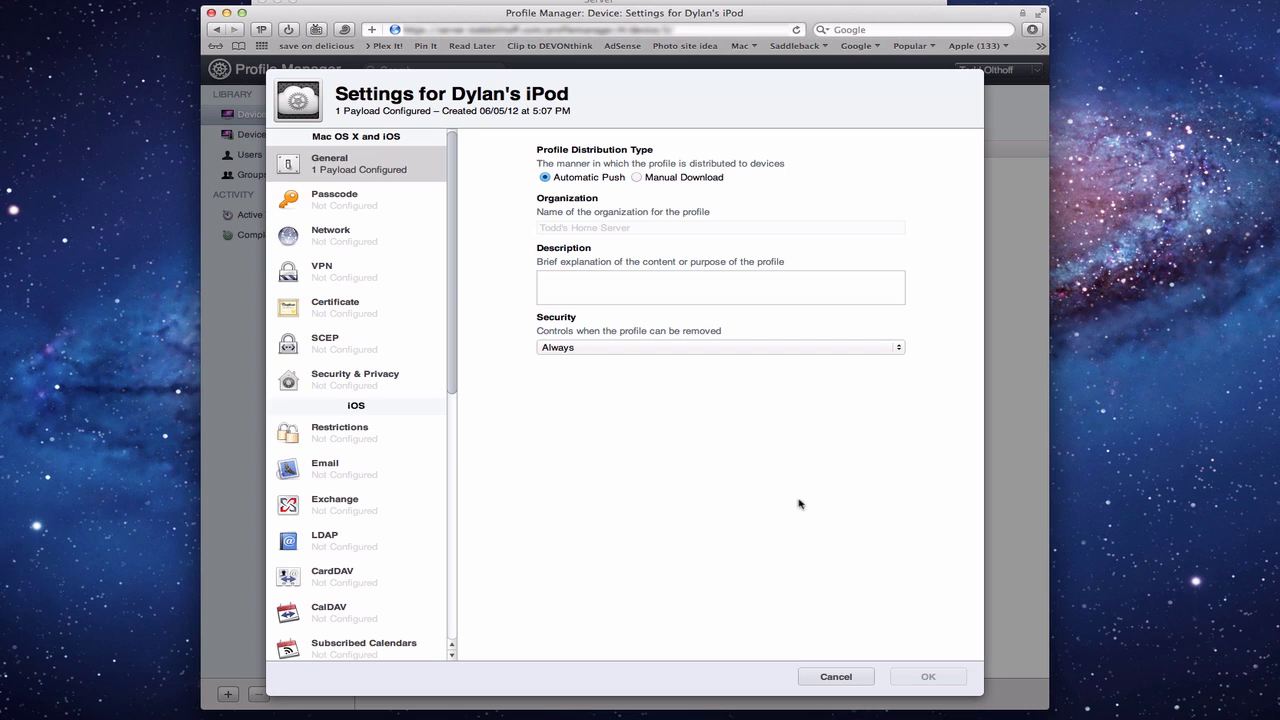
{"action": "left_click", "coordinate": [826, 680]}
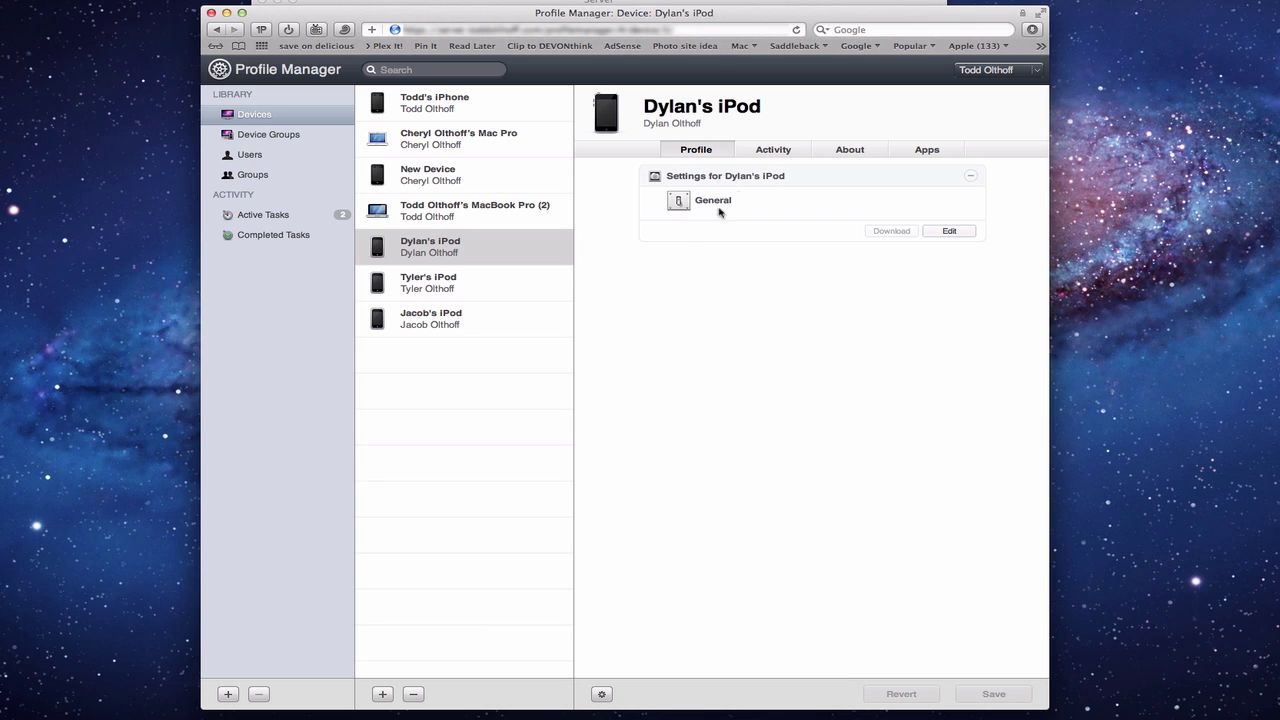
{"action": "left_click", "coordinate": [772, 150]}
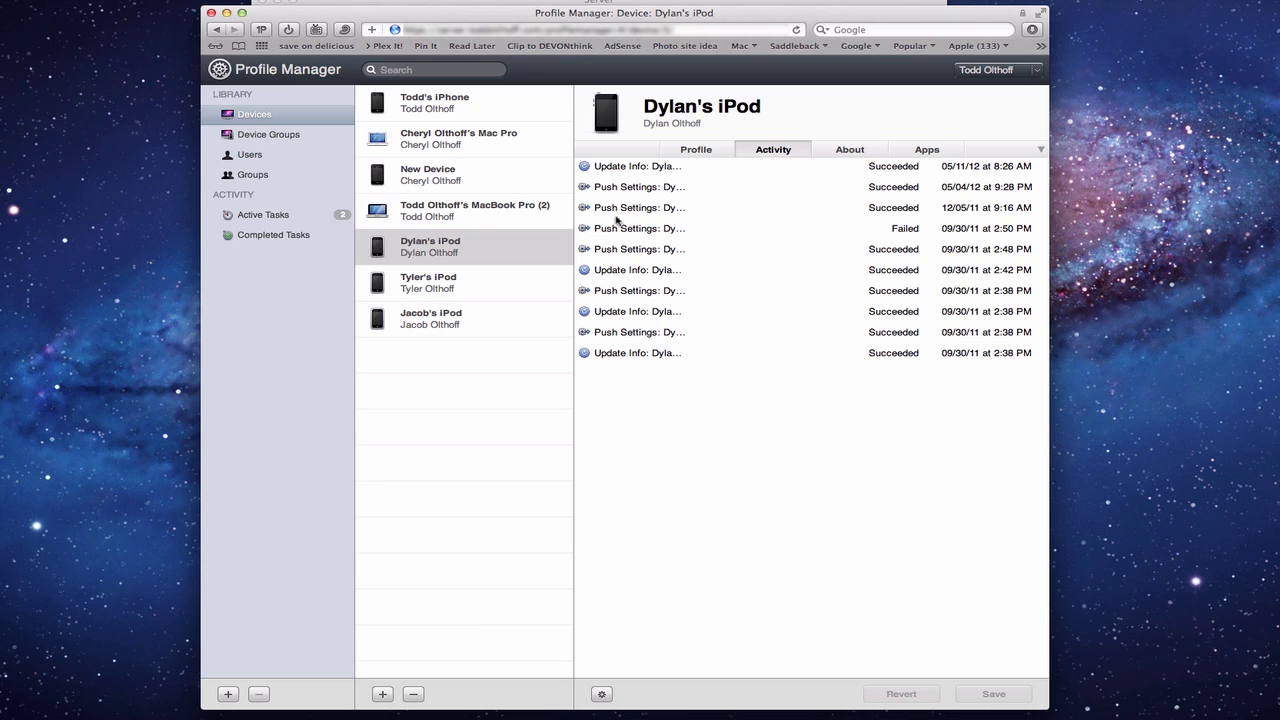
{"action": "left_click", "coordinate": [851, 150]}
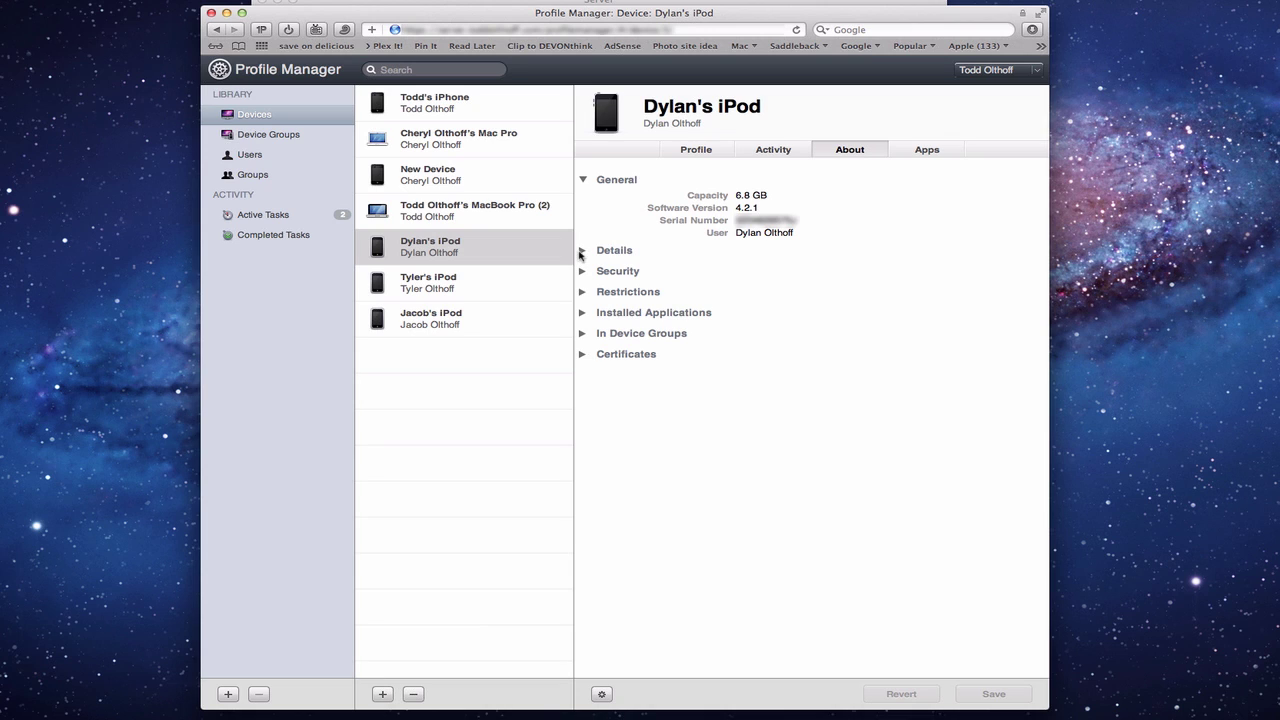
{"action": "left_click", "coordinate": [927, 150]}
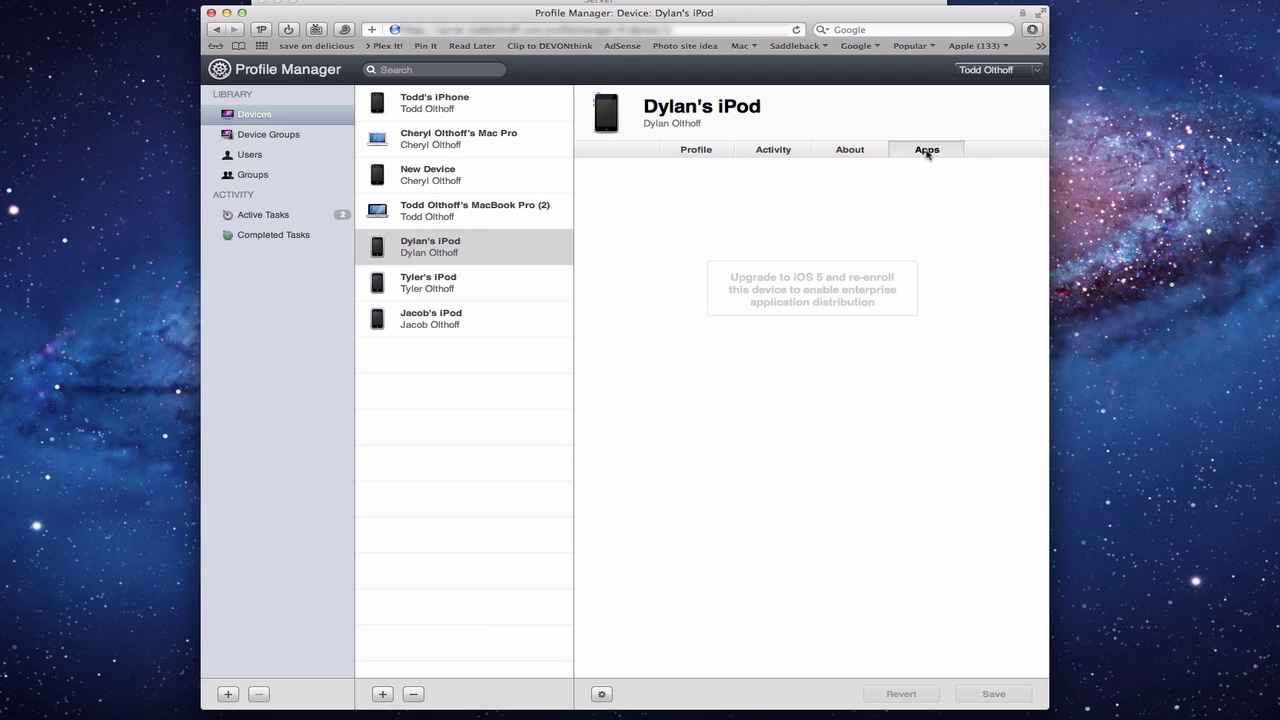
{"action": "left_click", "coordinate": [697, 151]}
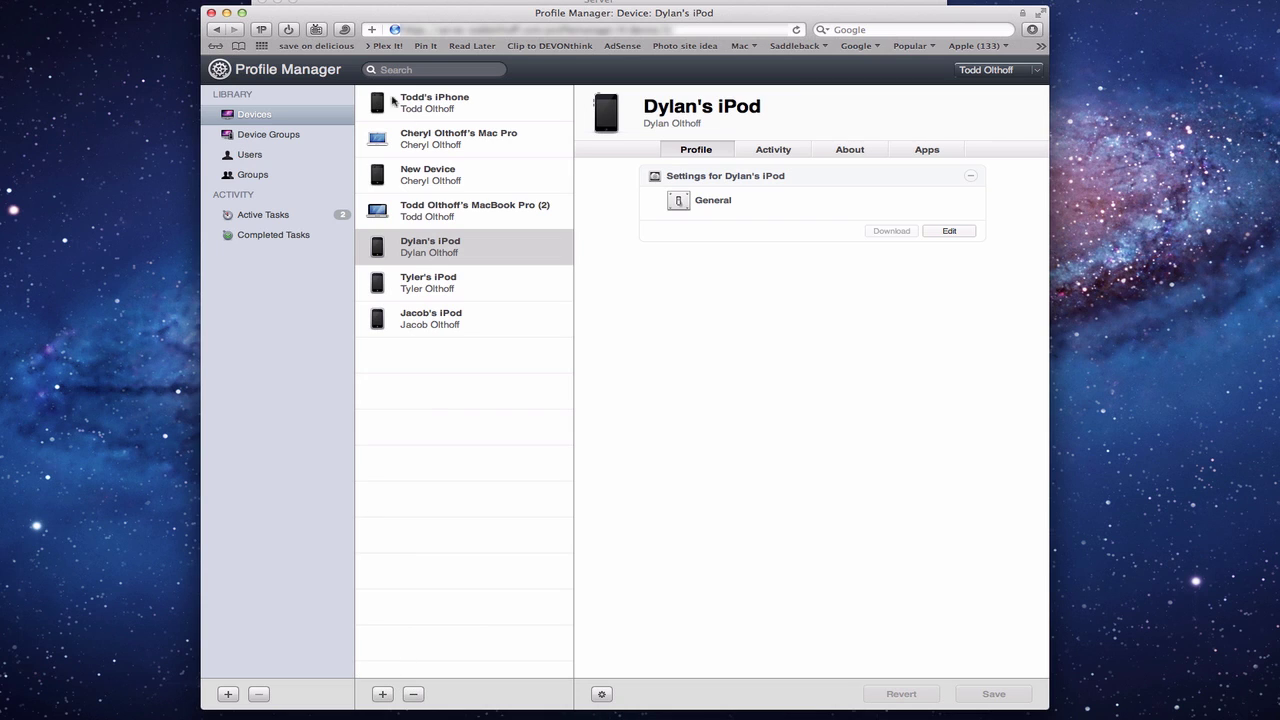
{"action": "left_click", "coordinate": [382, 694]}
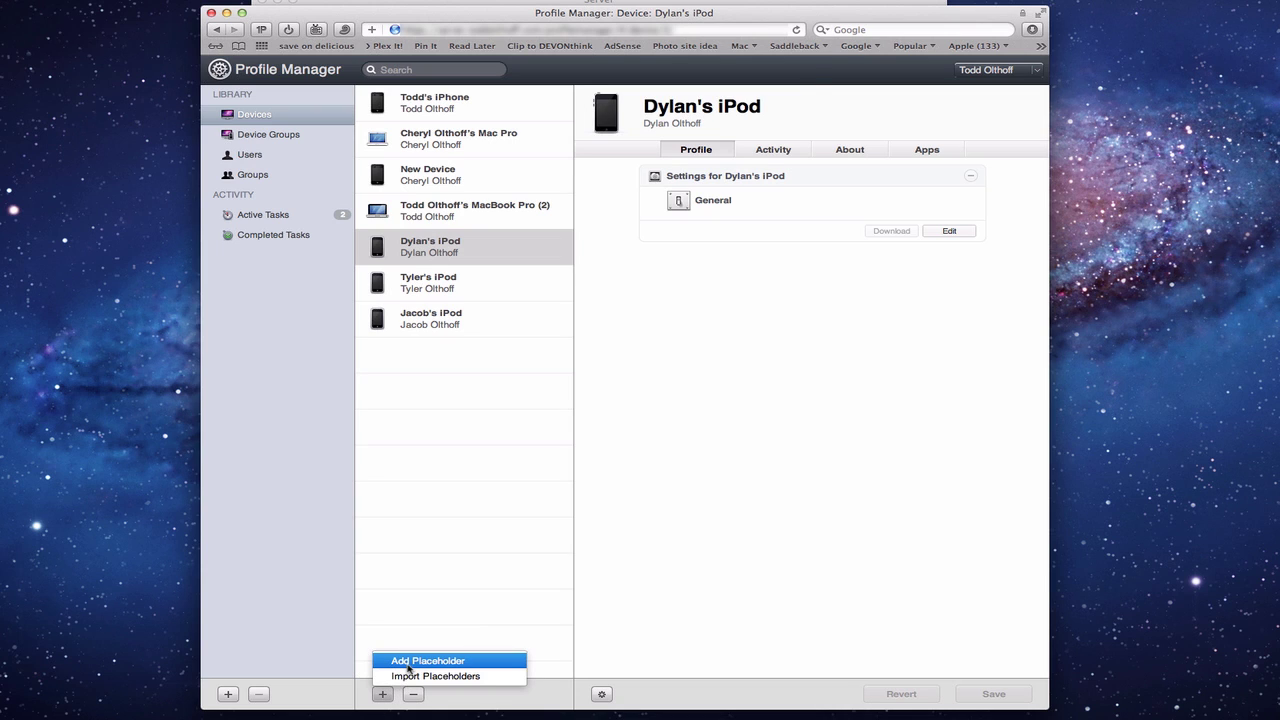
{"action": "left_click", "coordinate": [408, 661]}
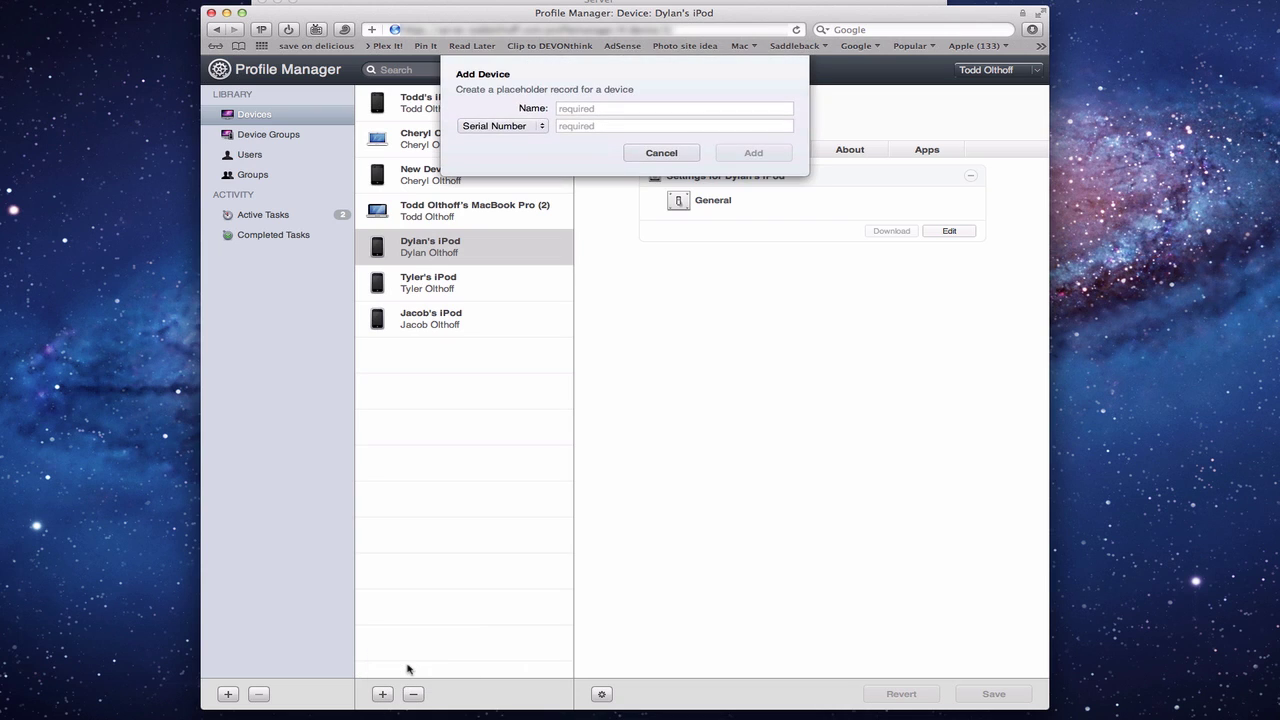
{"action": "left_click", "coordinate": [572, 110]}
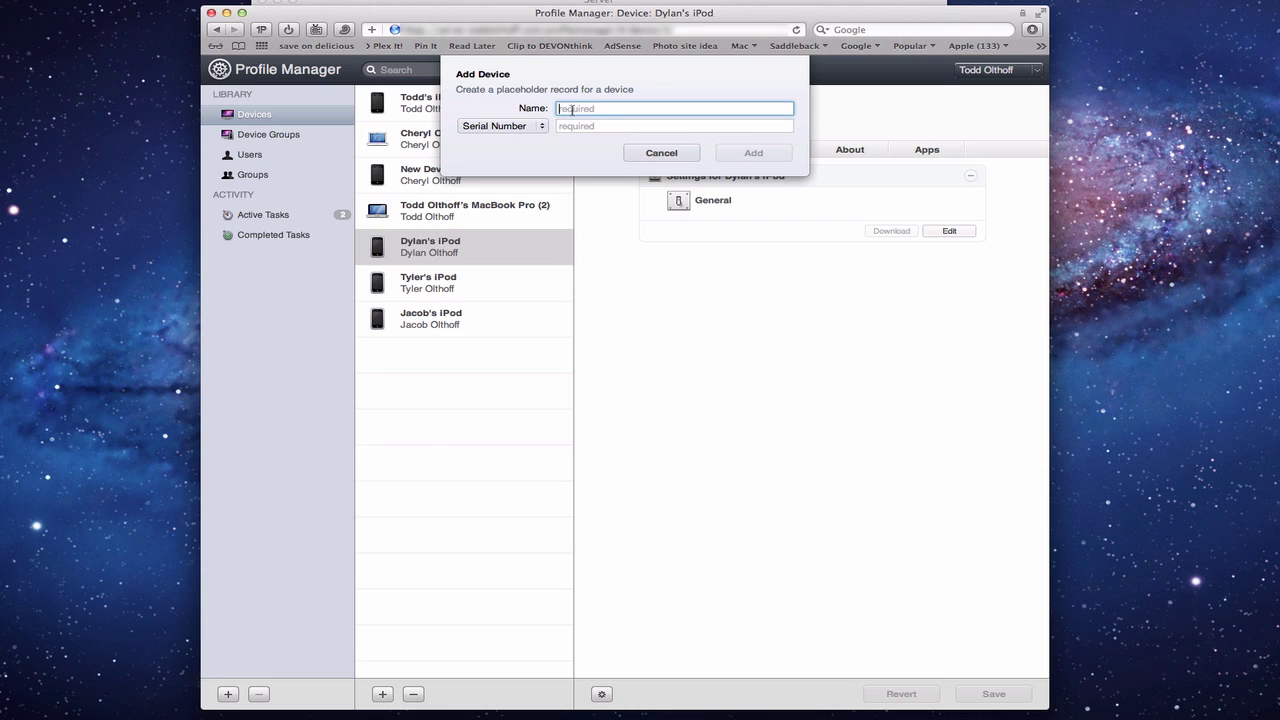
{"action": "type", "text": "Joes Ipod"}
{"action": "left_click", "coordinate": [542, 127]}
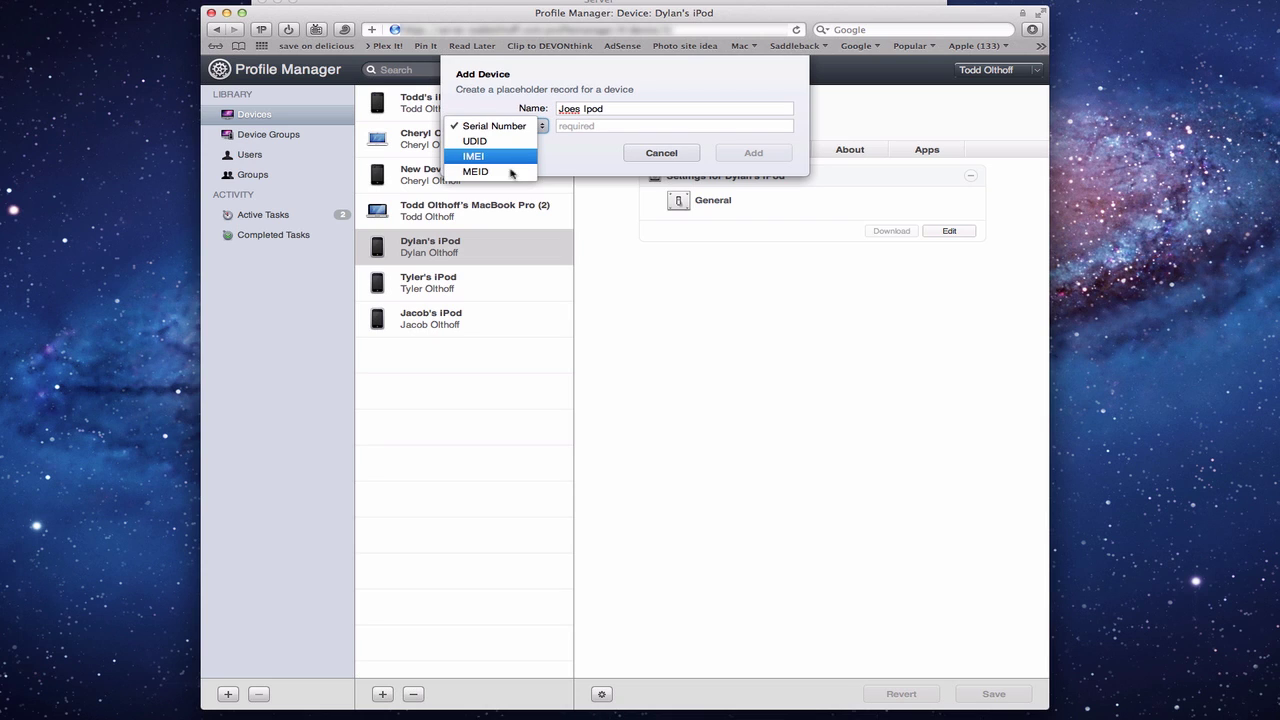
{"action": "left_click", "coordinate": [568, 146]}
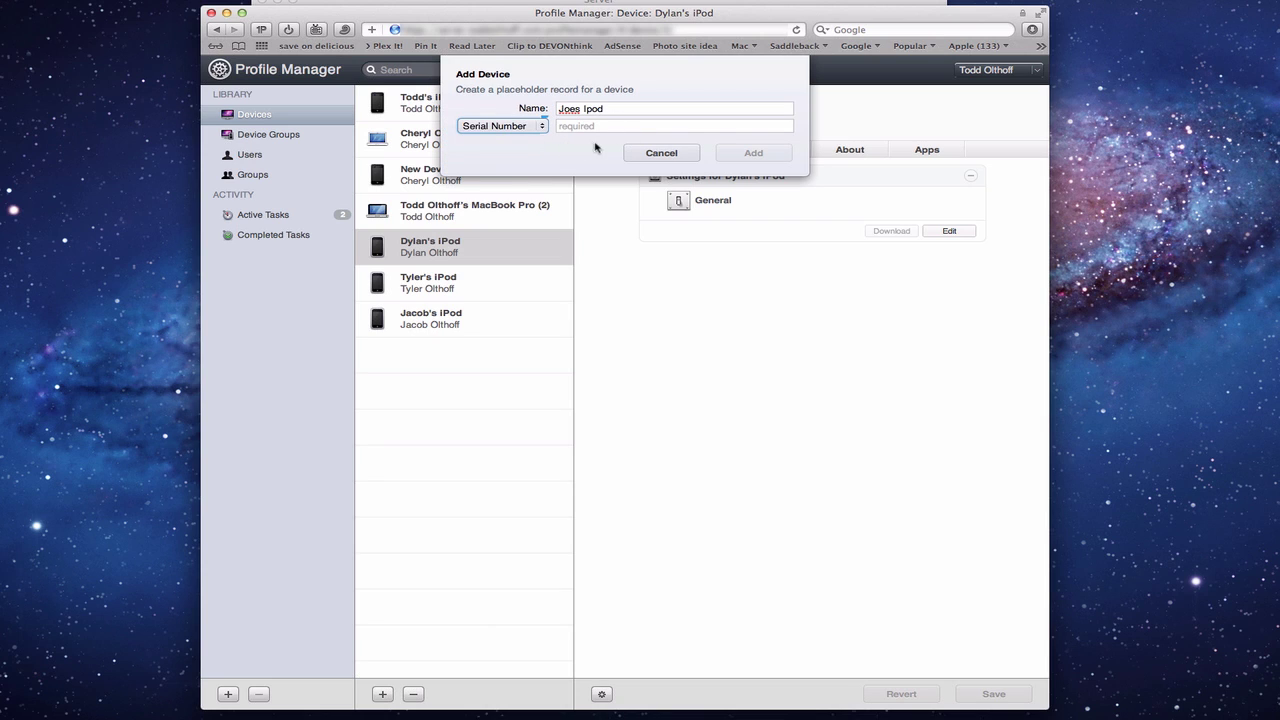
{"action": "left_click", "coordinate": [684, 153]}
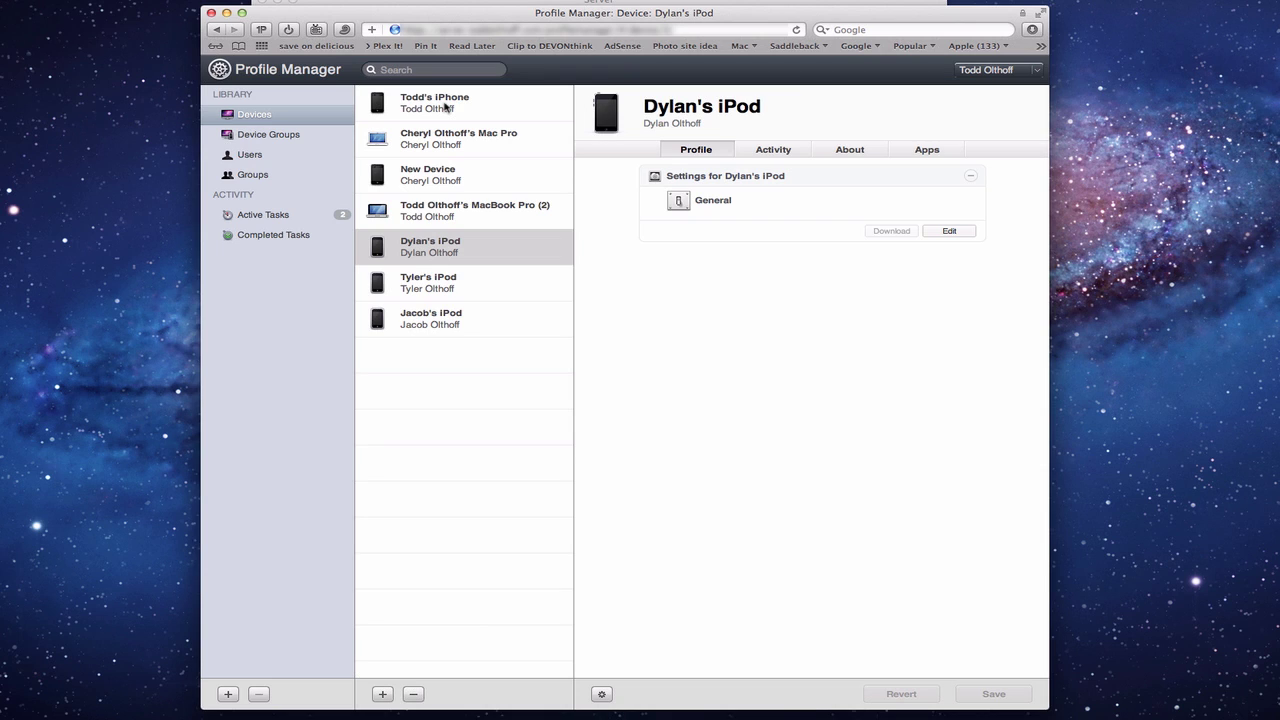
{"action": "left_click", "coordinate": [383, 694]}
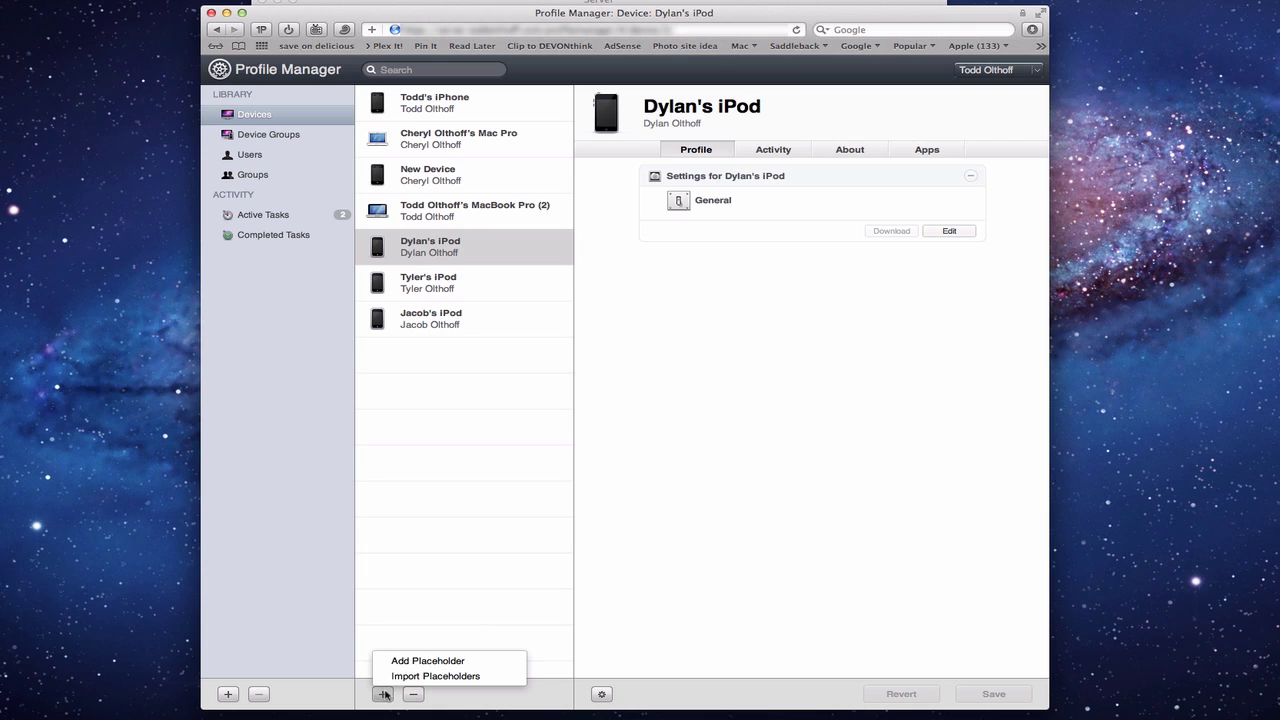
{"action": "left_click", "coordinate": [427, 543]}
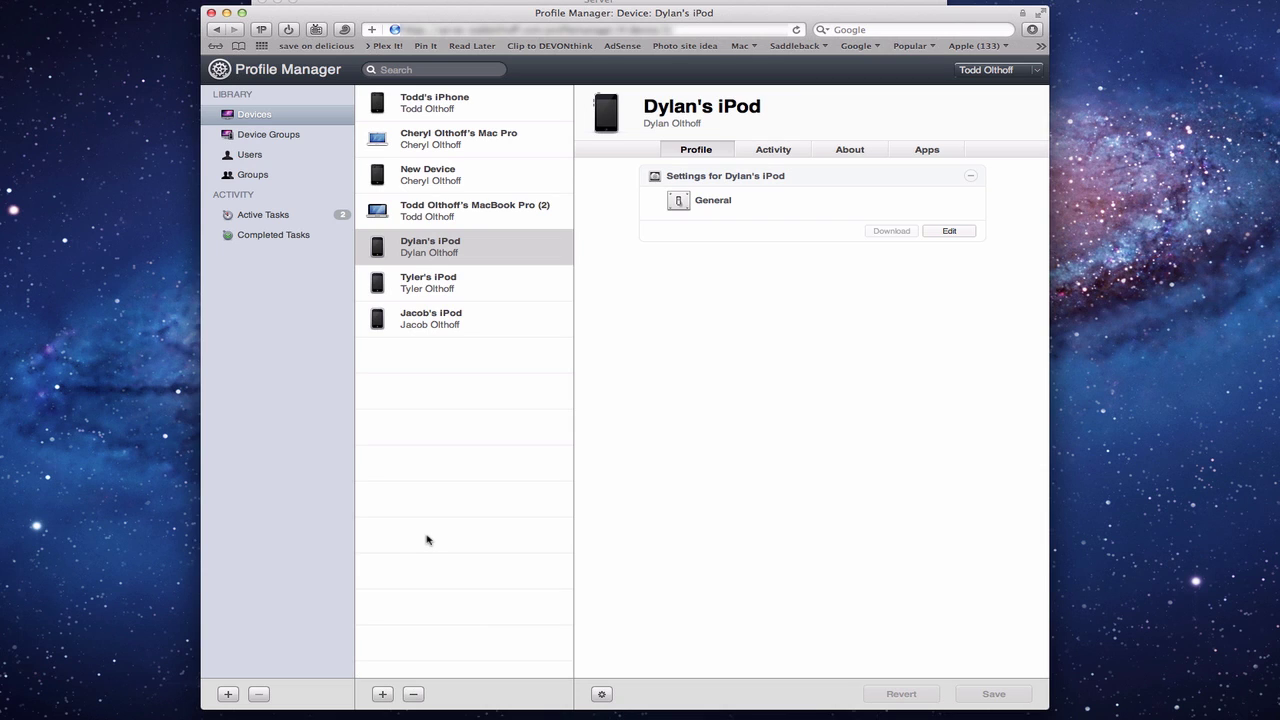
Step: Create a New Device Group among the device groups, then delete it as empty
{"action": "left_click", "coordinate": [266, 136]}
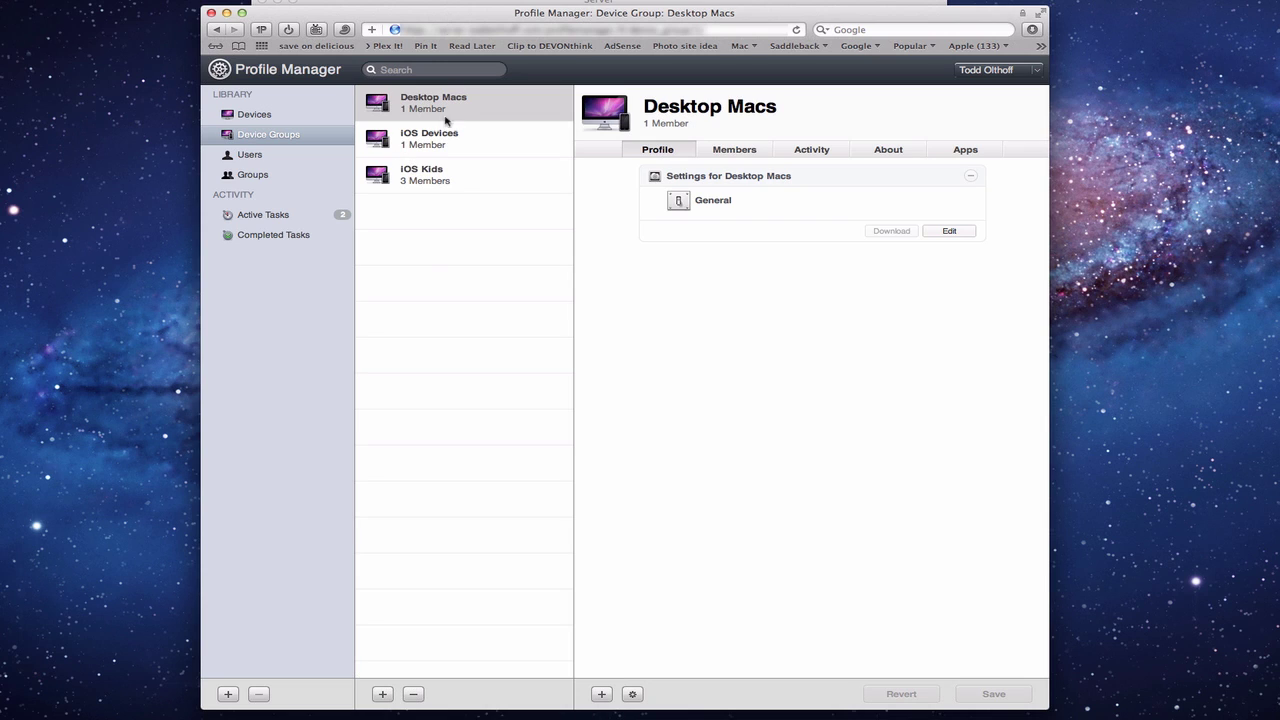
{"action": "left_click", "coordinate": [383, 694]}
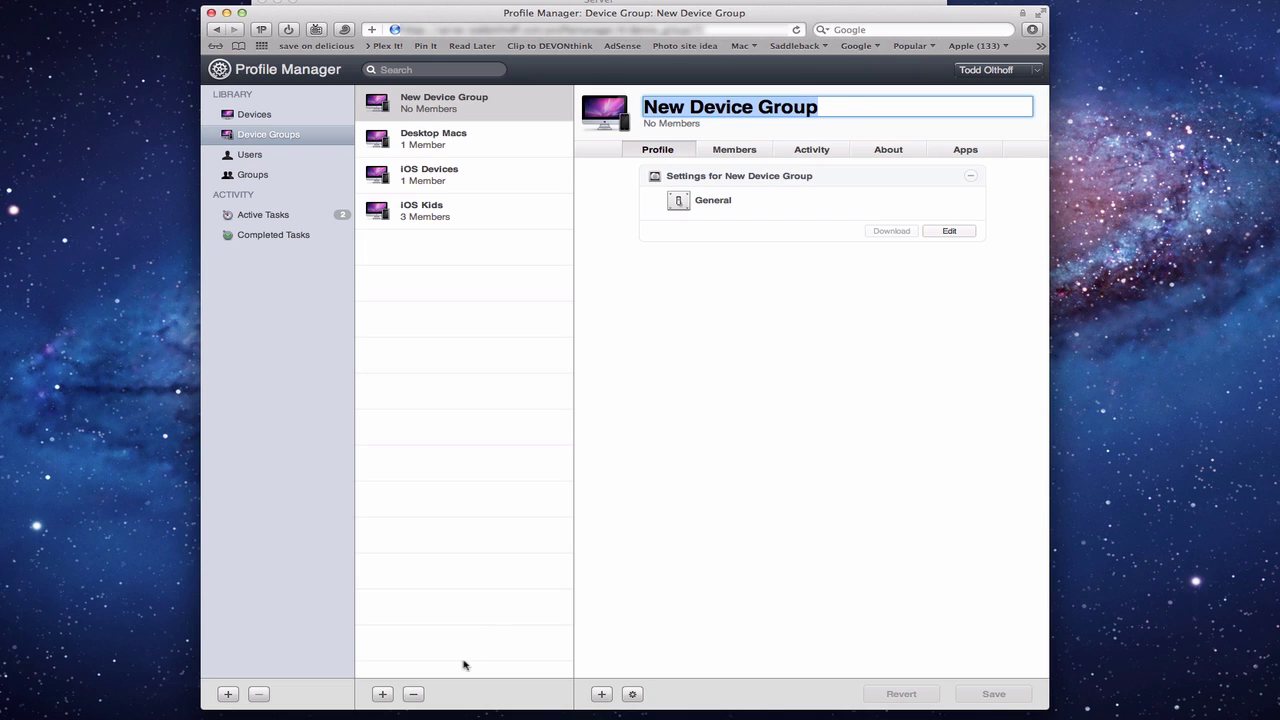
{"action": "left_click", "coordinate": [415, 95]}
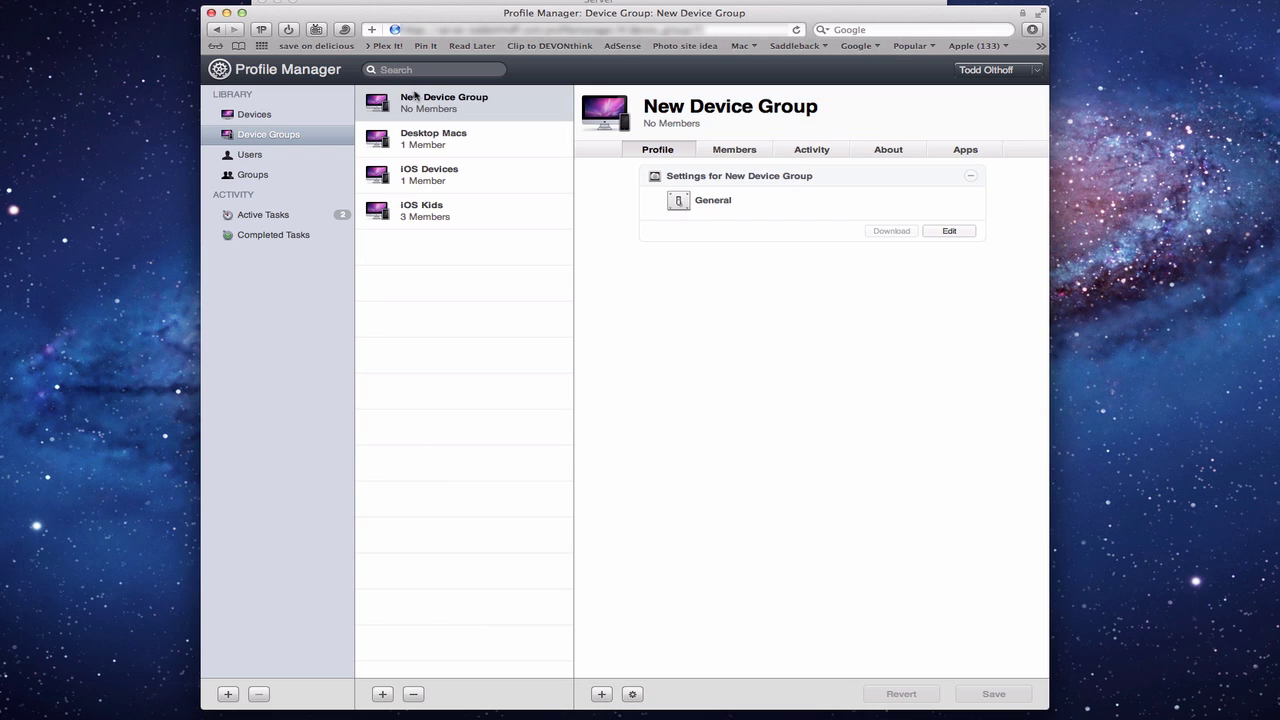
{"action": "left_click", "coordinate": [413, 694]}
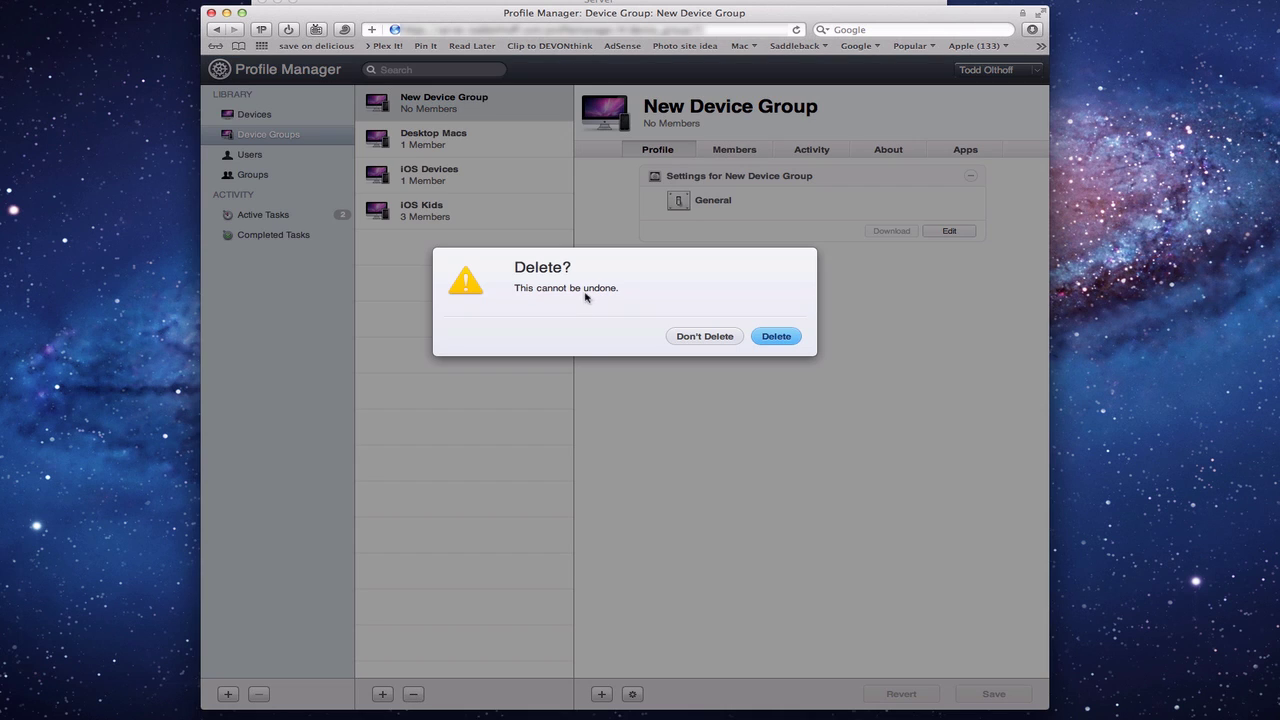
{"action": "left_click", "coordinate": [771, 341]}
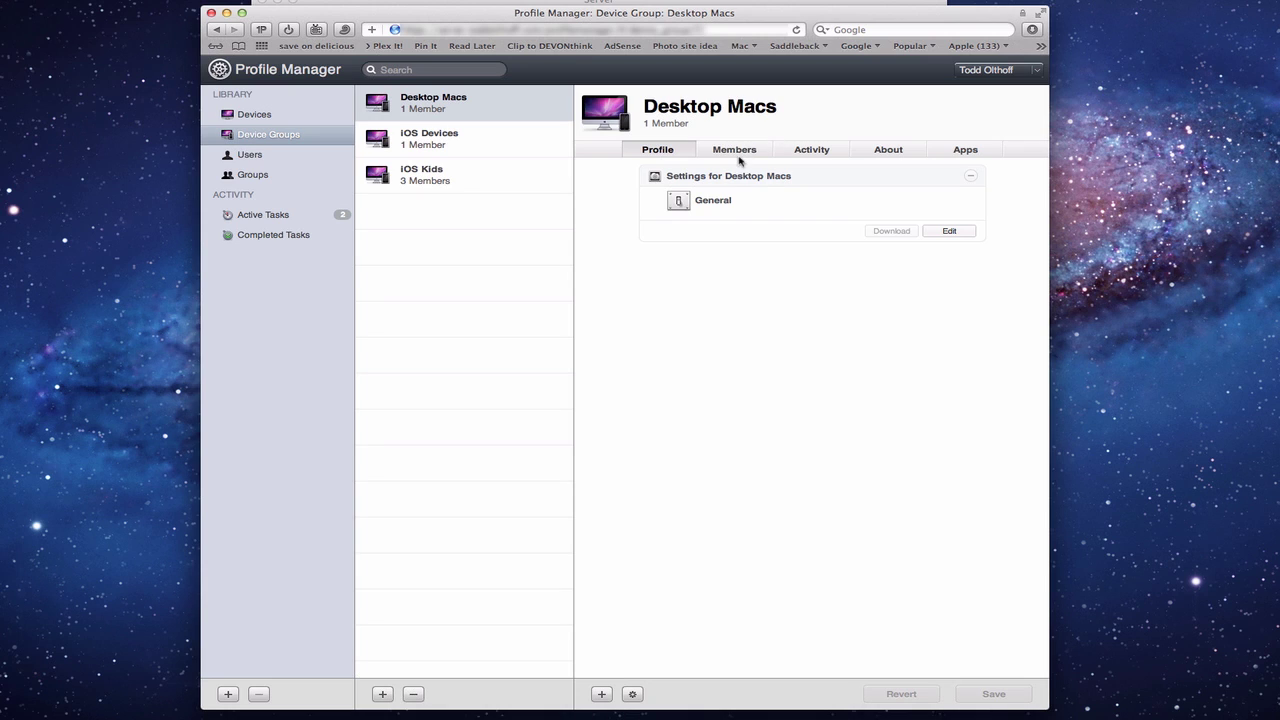
Step: Add the Mac Pro as a device member of Desktop Macs and save the group
{"action": "left_click", "coordinate": [734, 151]}
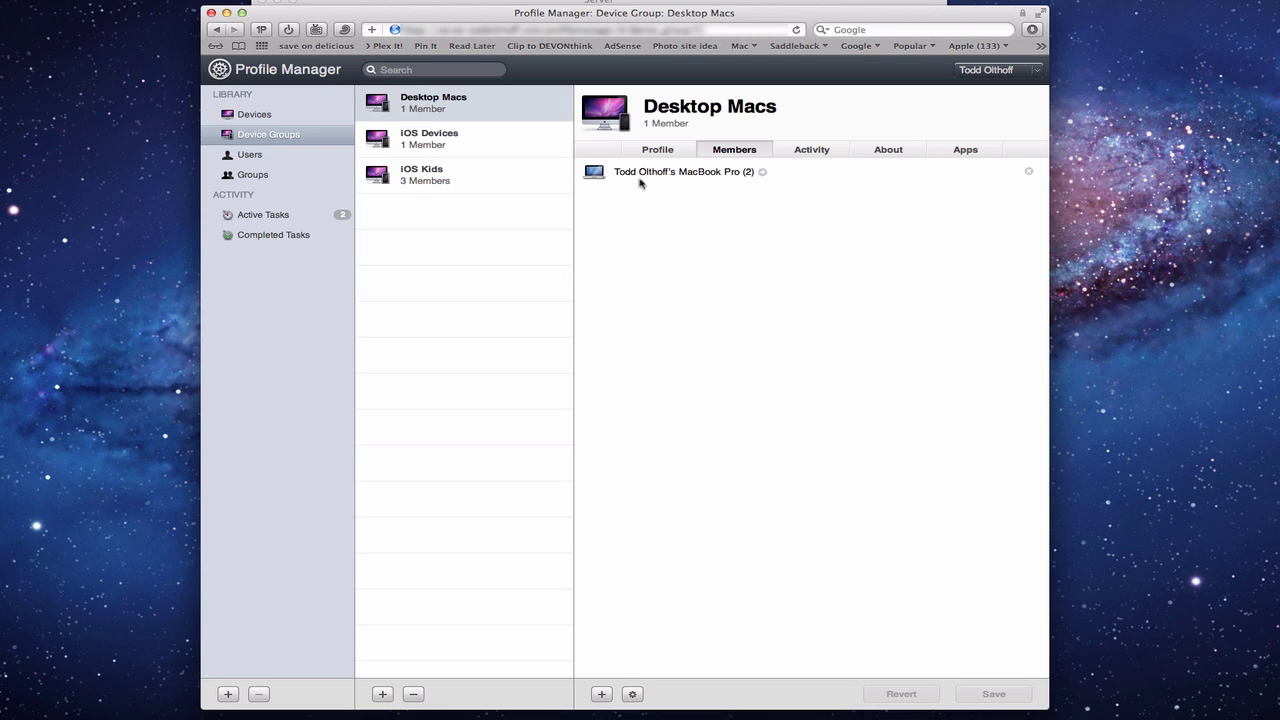
{"action": "left_click", "coordinate": [601, 694]}
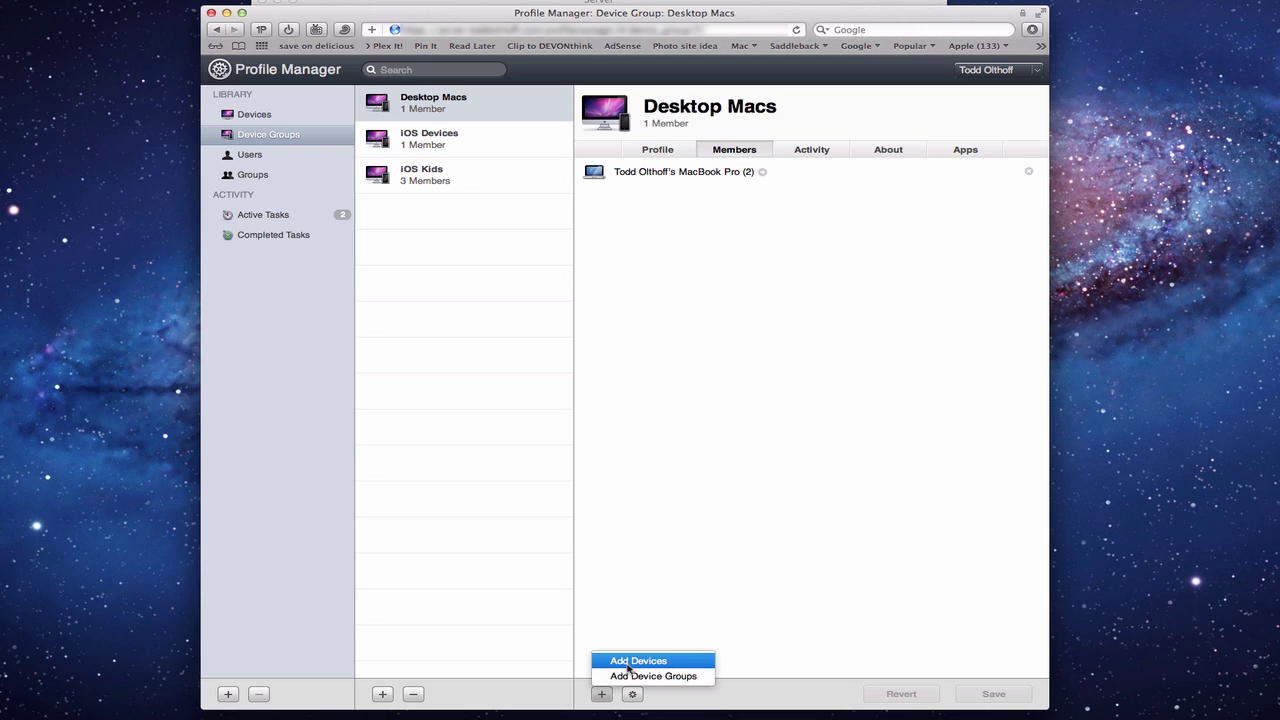
{"action": "left_click", "coordinate": [638, 661]}
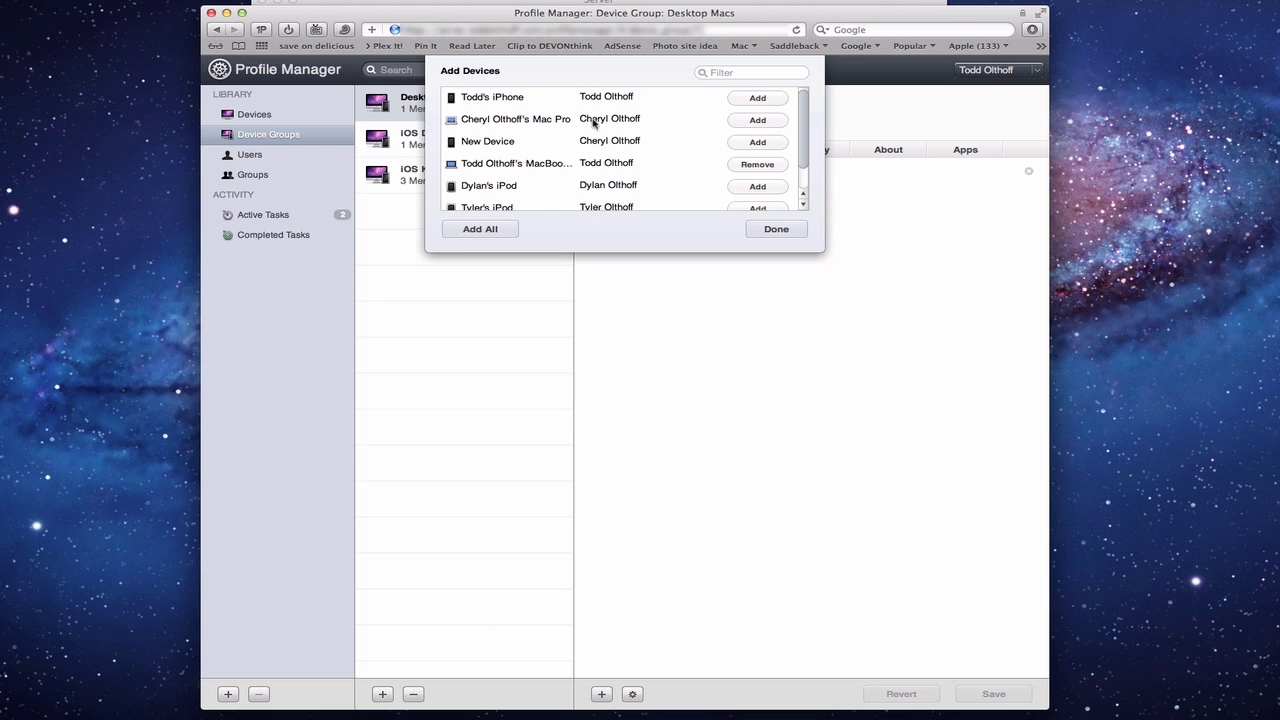
{"action": "left_click", "coordinate": [758, 120]}
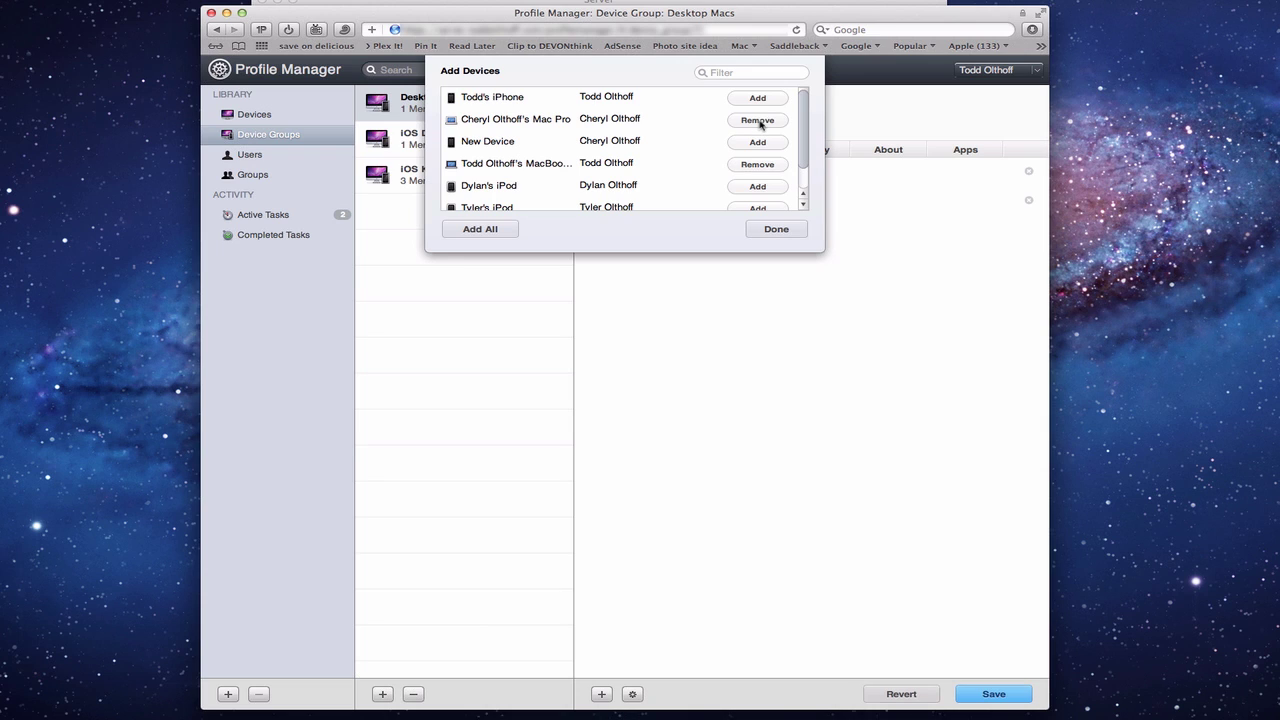
{"action": "left_click", "coordinate": [776, 230]}
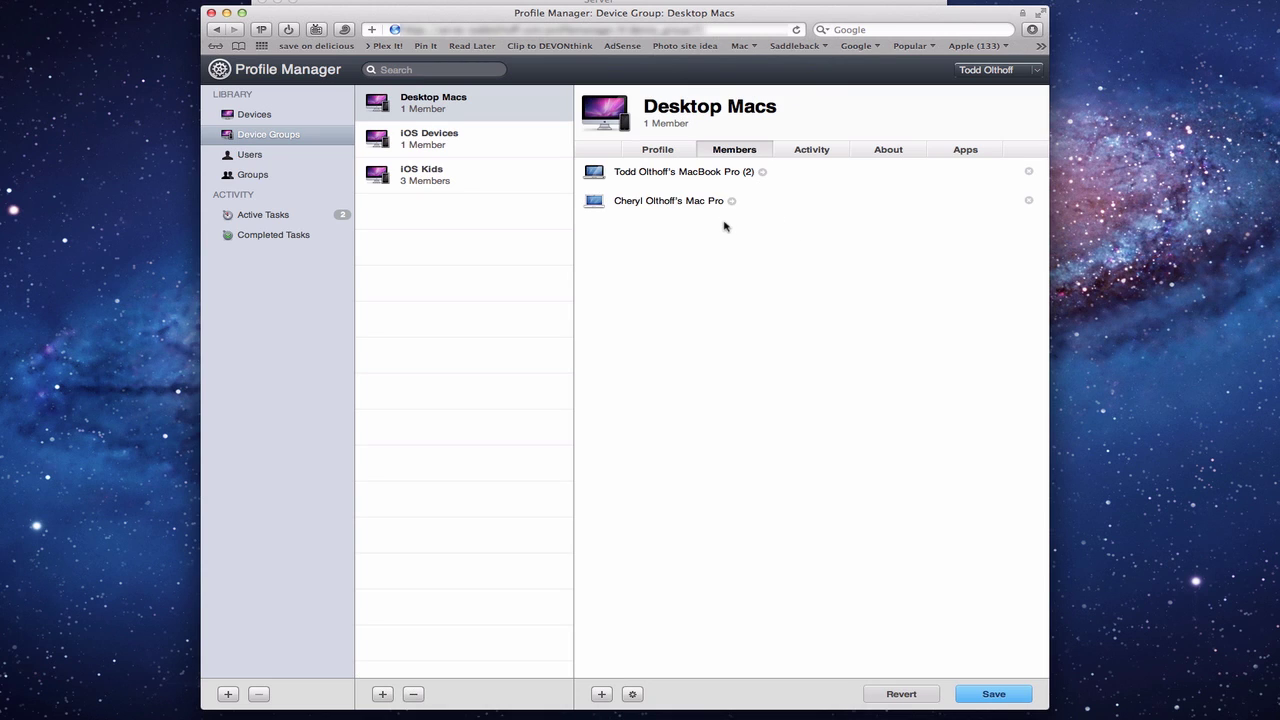
{"action": "left_click", "coordinate": [994, 694]}
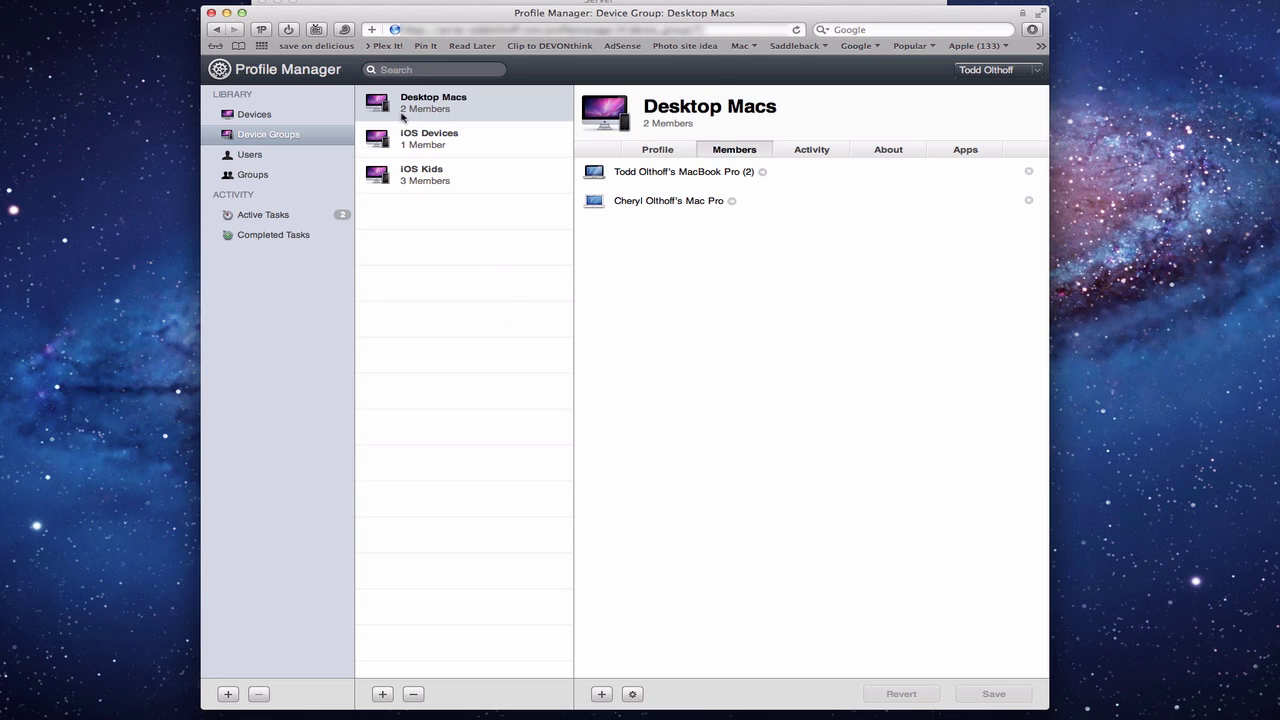
Step: Check Desktop Macs' Activity and About tabs, then return to its Profile
{"action": "left_click", "coordinate": [808, 151]}
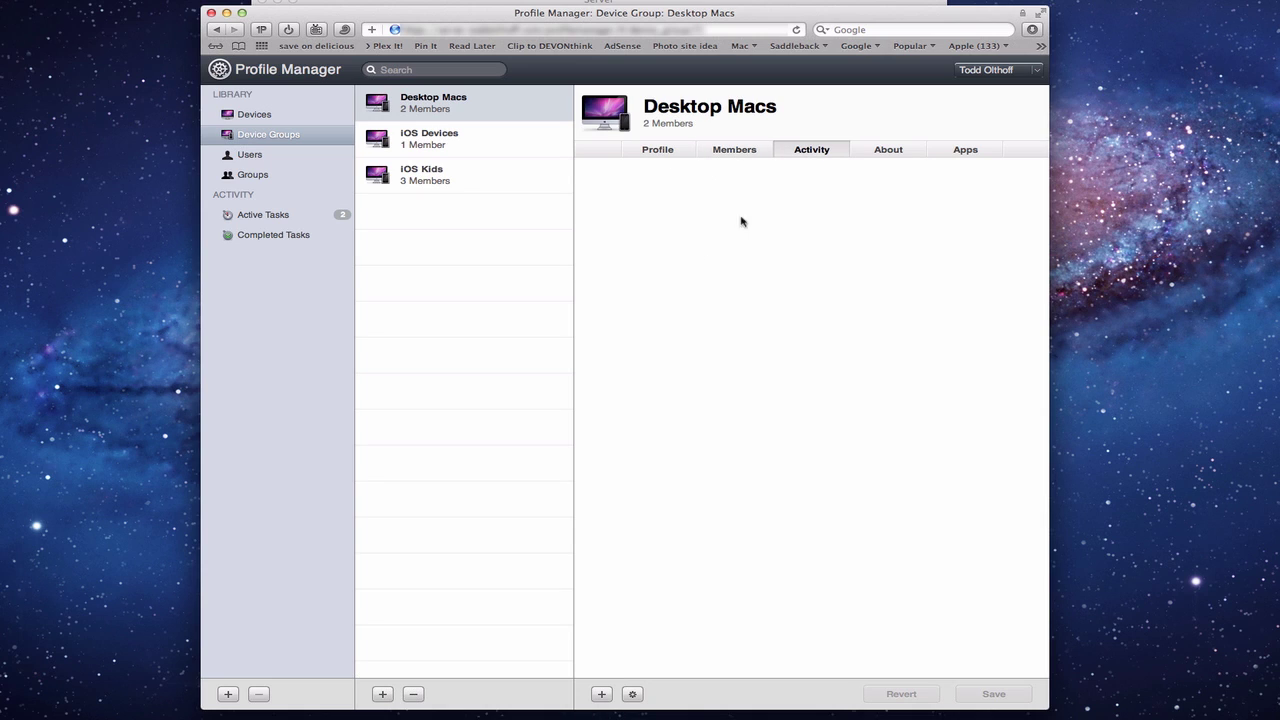
{"action": "left_click", "coordinate": [892, 151]}
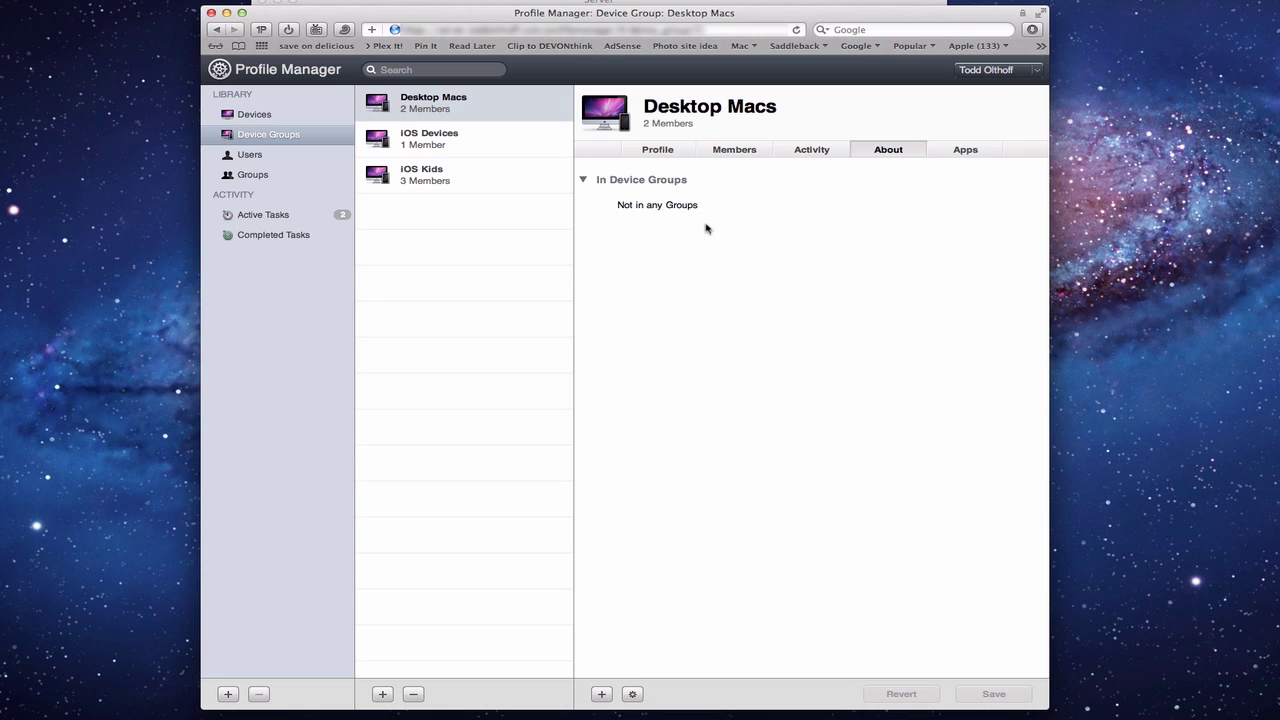
{"action": "left_click", "coordinate": [660, 153]}
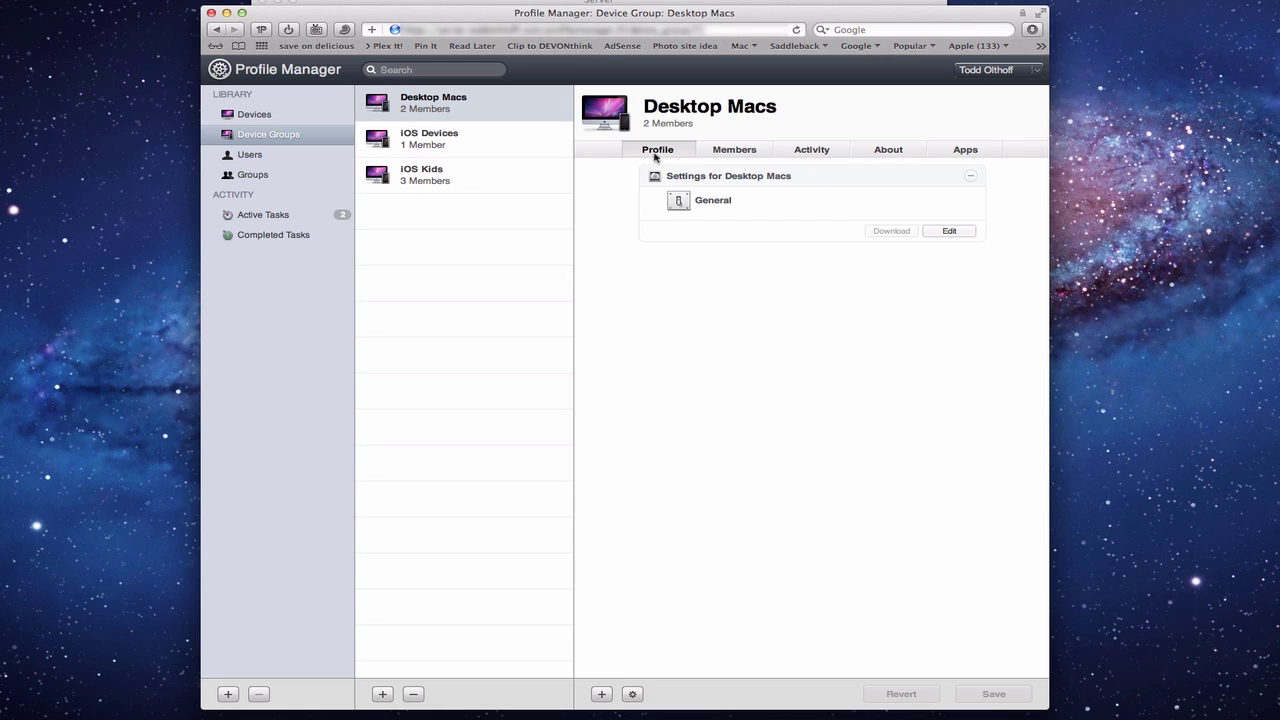
Step: Review the iOS Kids group's Members and Activity, then start editing its profile
{"action": "left_click", "coordinate": [423, 182]}
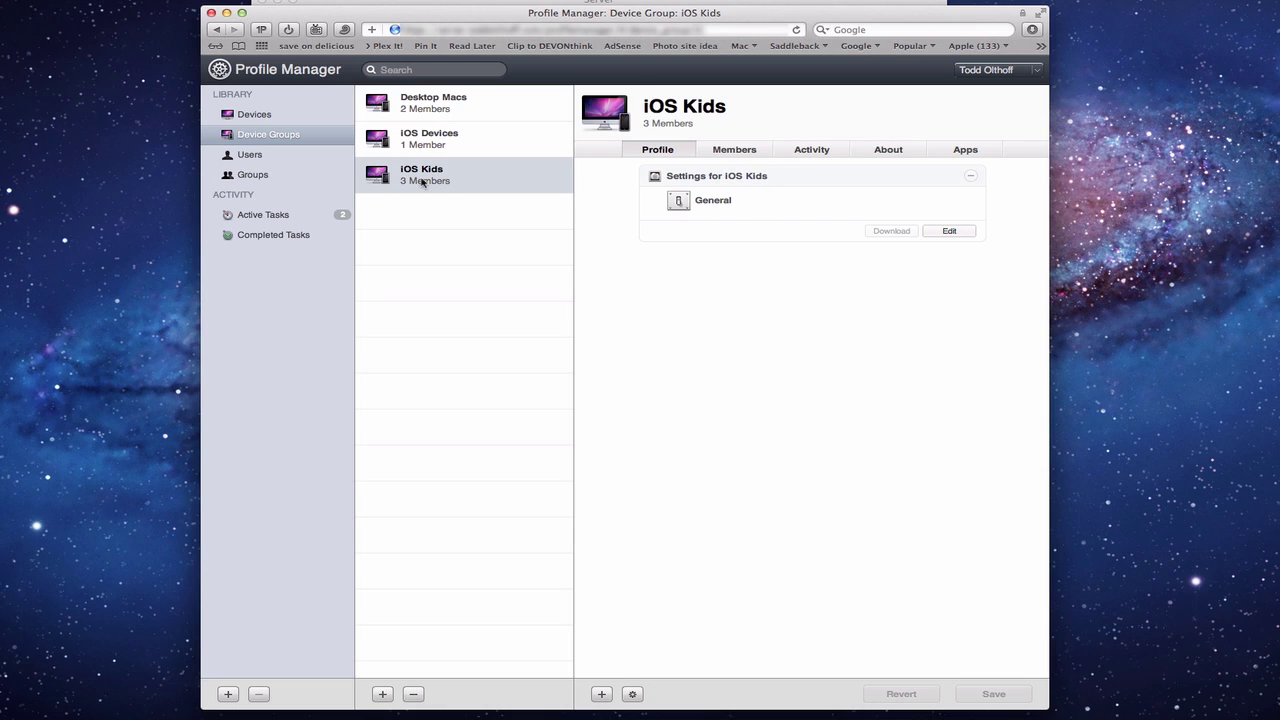
{"action": "left_click", "coordinate": [741, 152]}
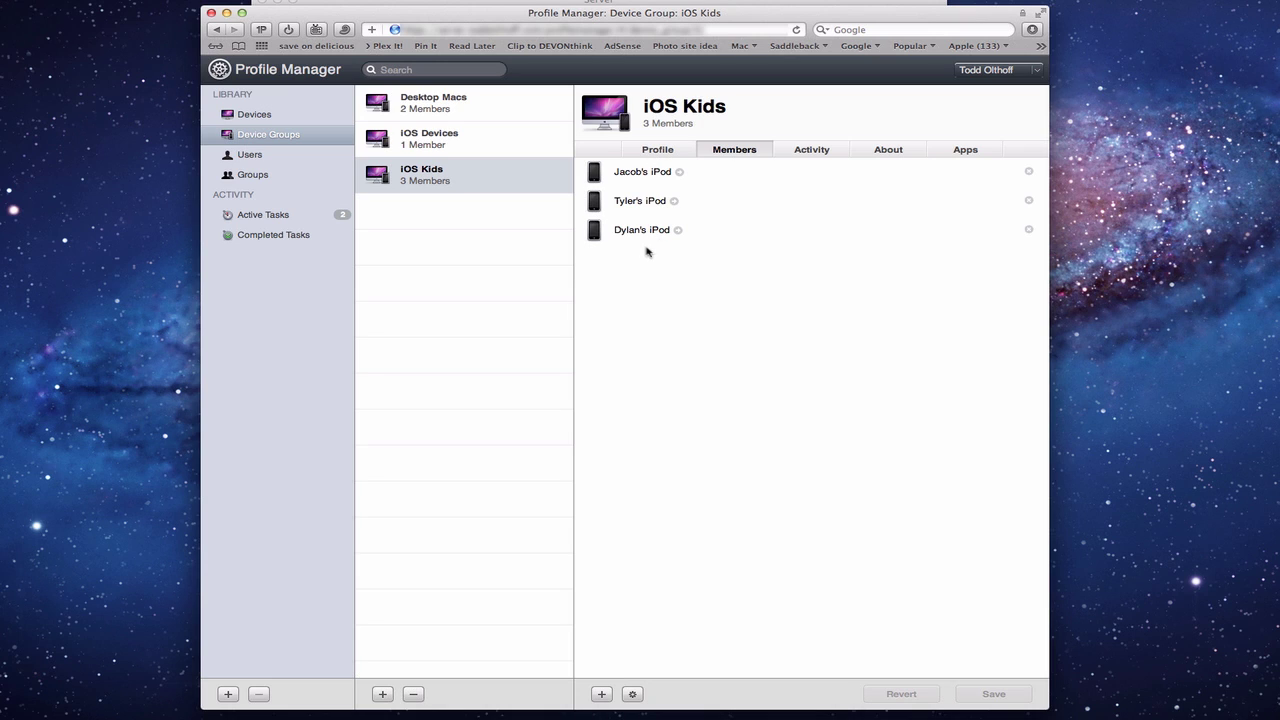
{"action": "left_click", "coordinate": [806, 152]}
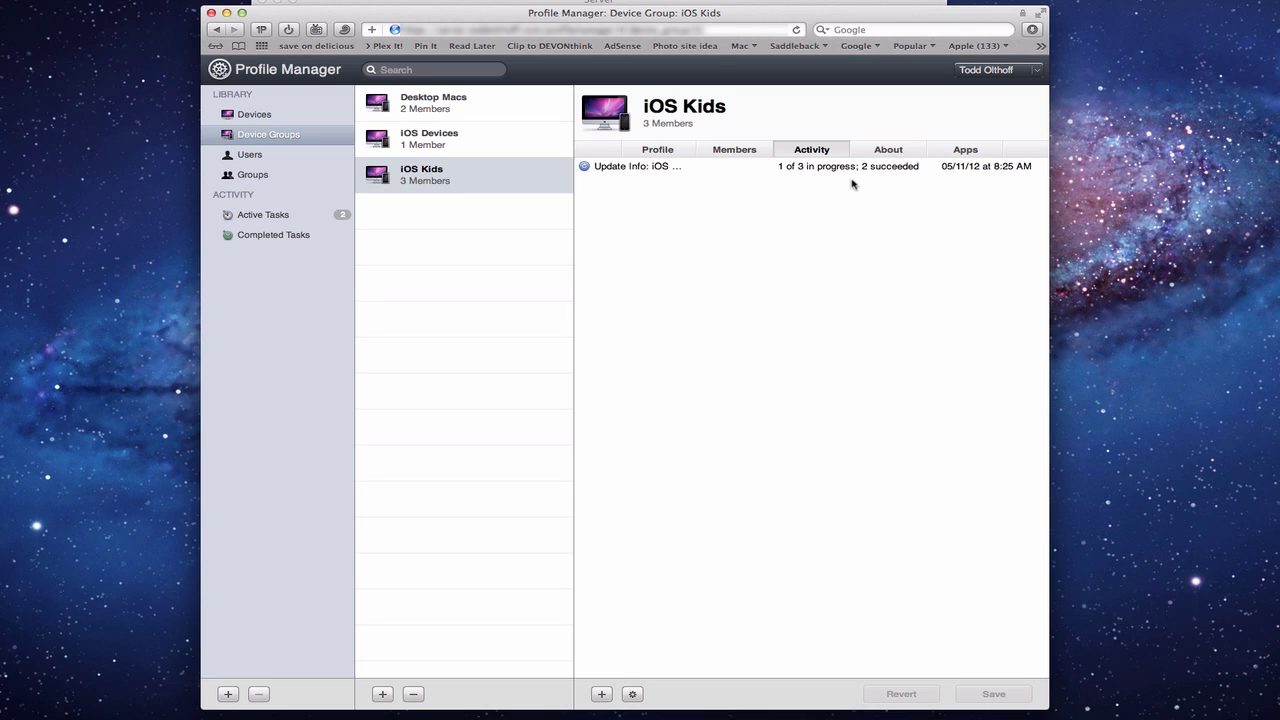
{"action": "left_click", "coordinate": [665, 151]}
{"action": "left_click", "coordinate": [955, 233]}
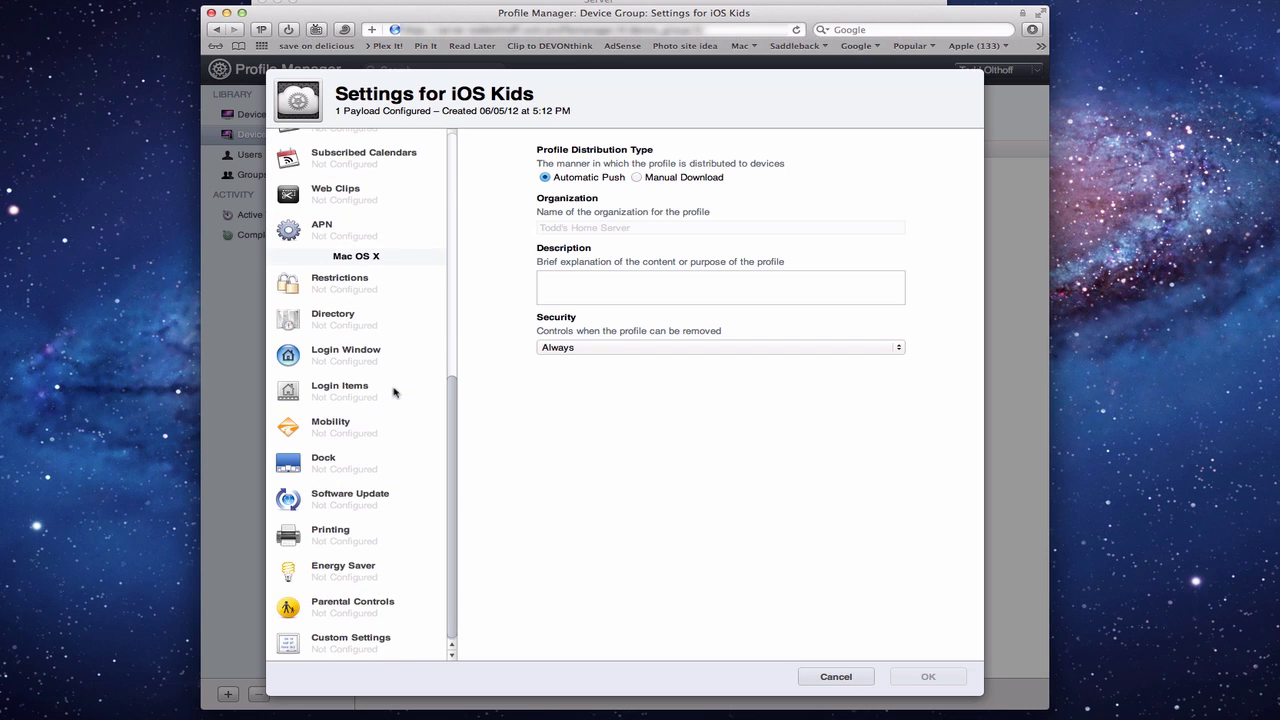
Step: Configure a blank Directory payload in the iOS Kids settings, then select Login Window
{"action": "left_click", "coordinate": [335, 322]}
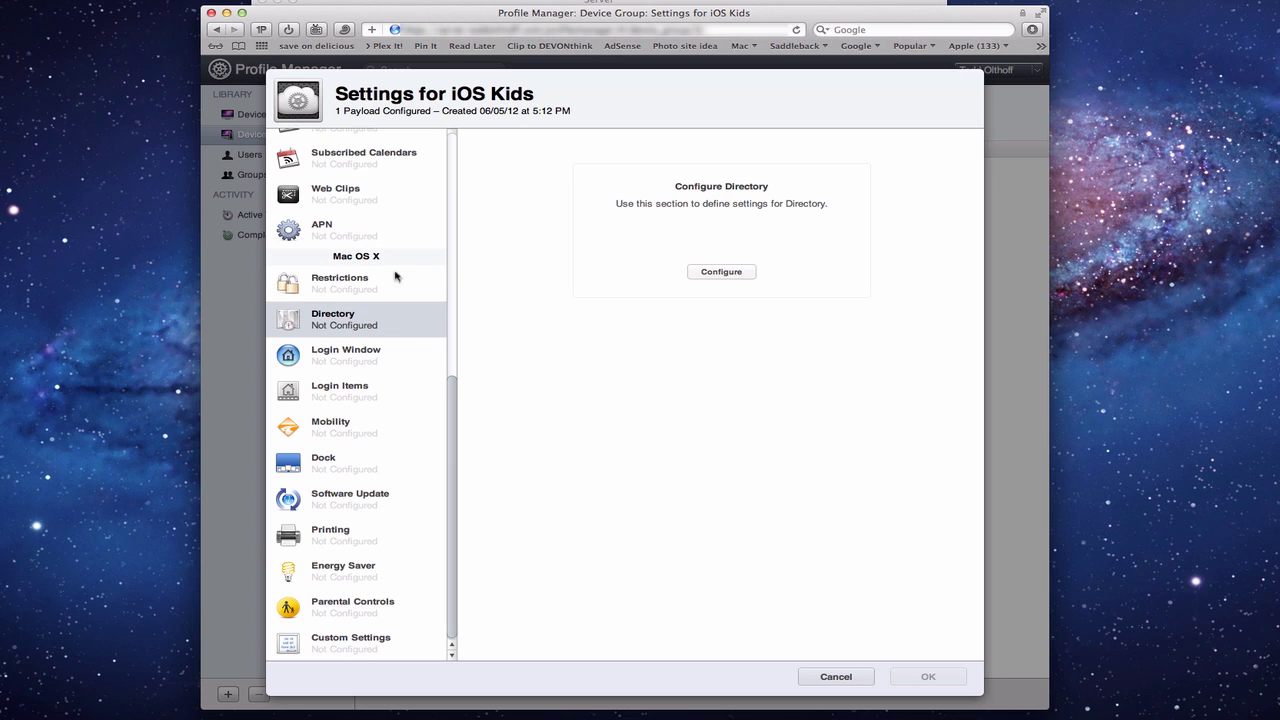
{"action": "left_click", "coordinate": [731, 274]}
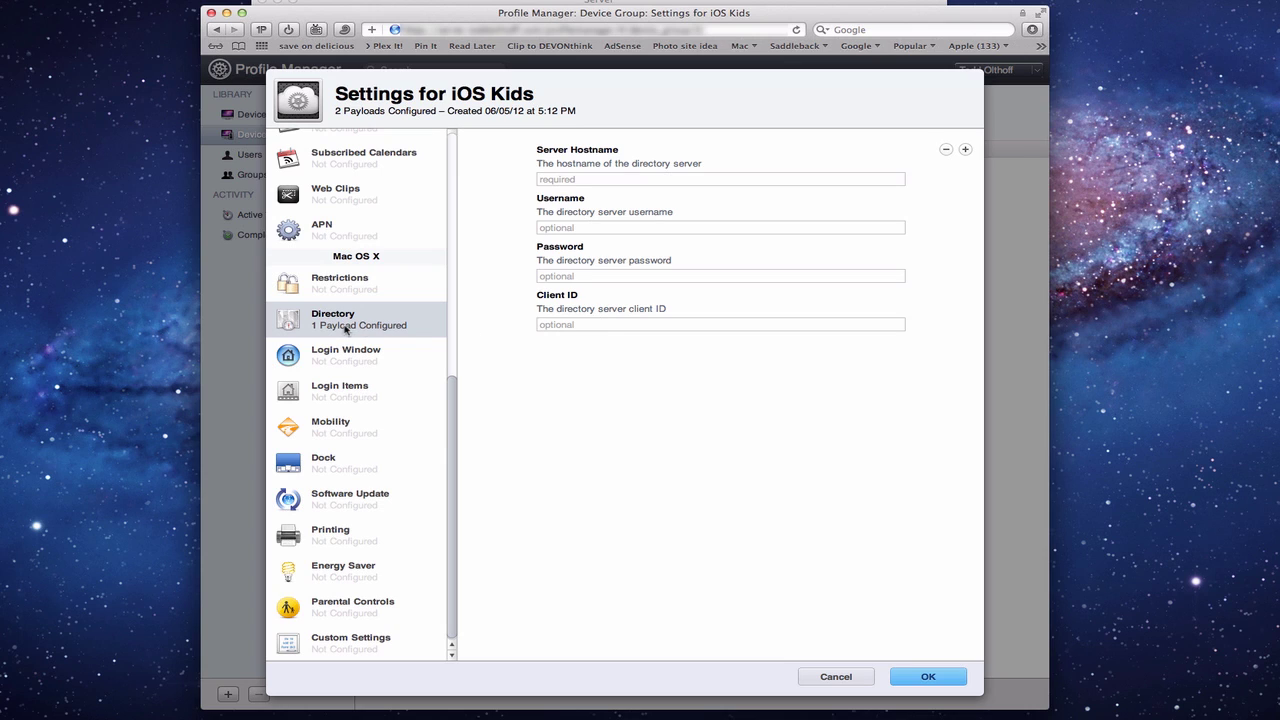
{"action": "left_click", "coordinate": [336, 364]}
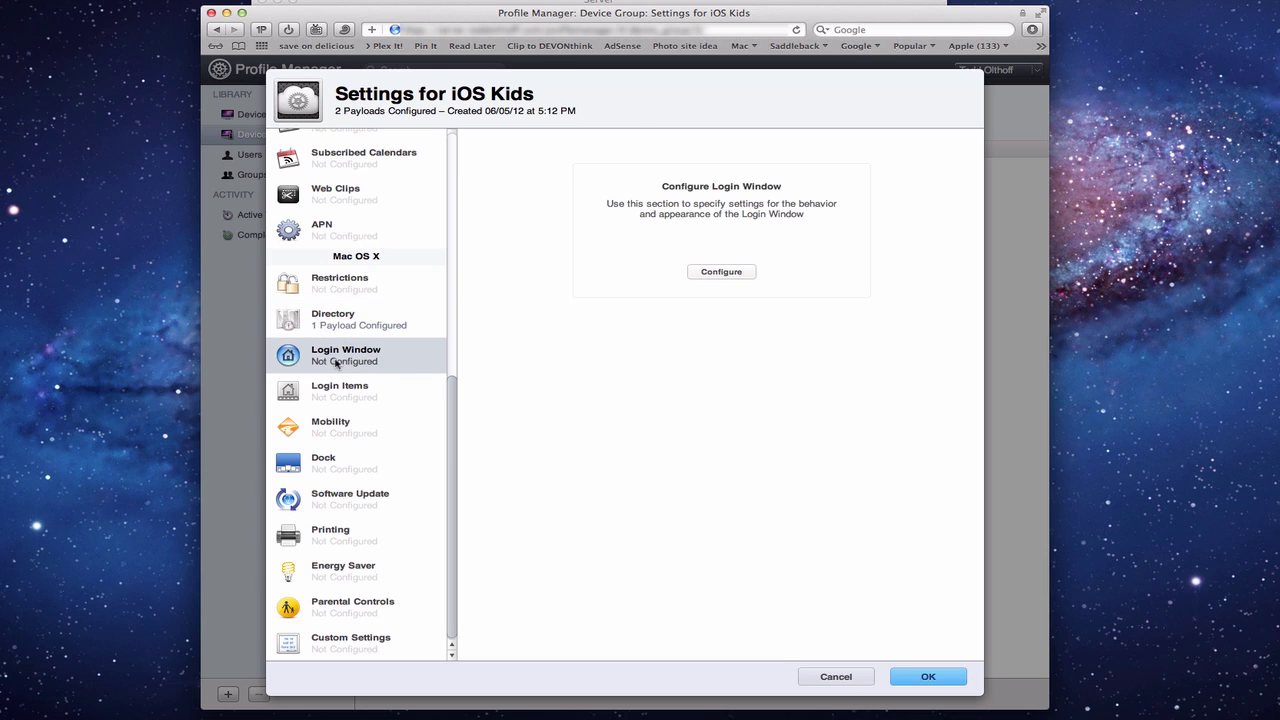
Step: Configure a Login Window payload keeping Name as the heading, and view its Options
{"action": "left_click", "coordinate": [720, 271]}
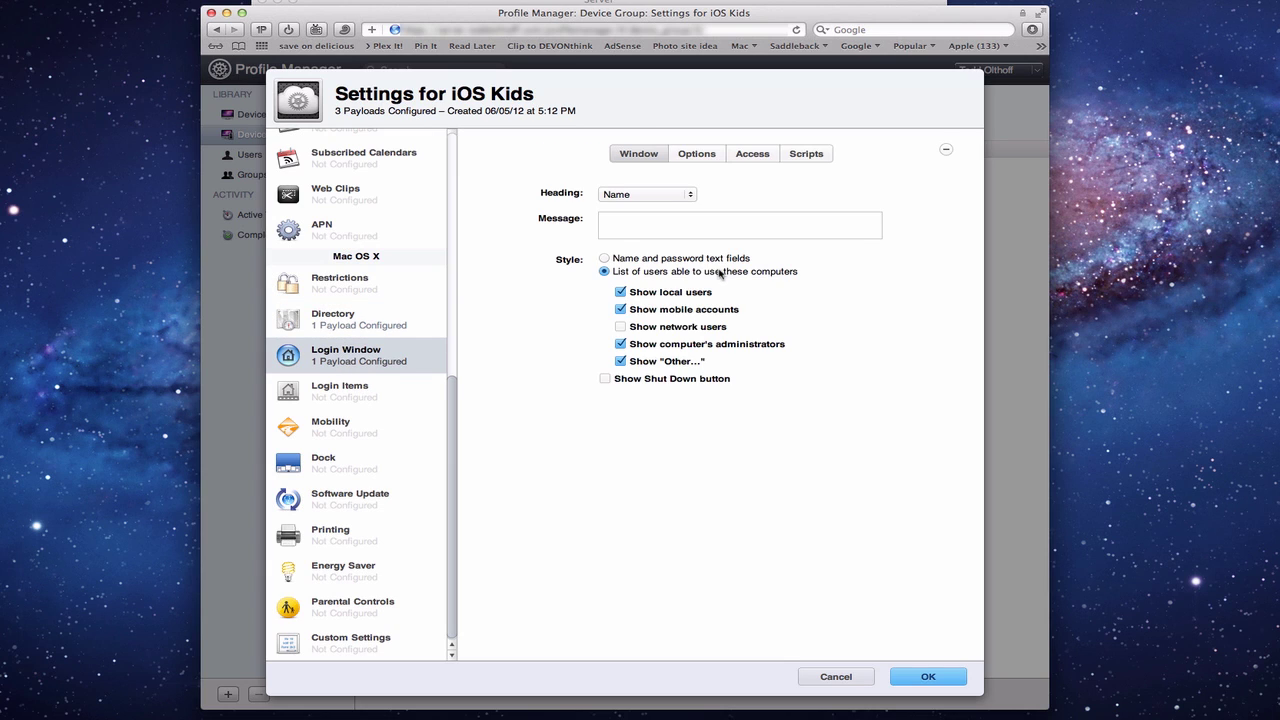
{"action": "left_click", "coordinate": [690, 196]}
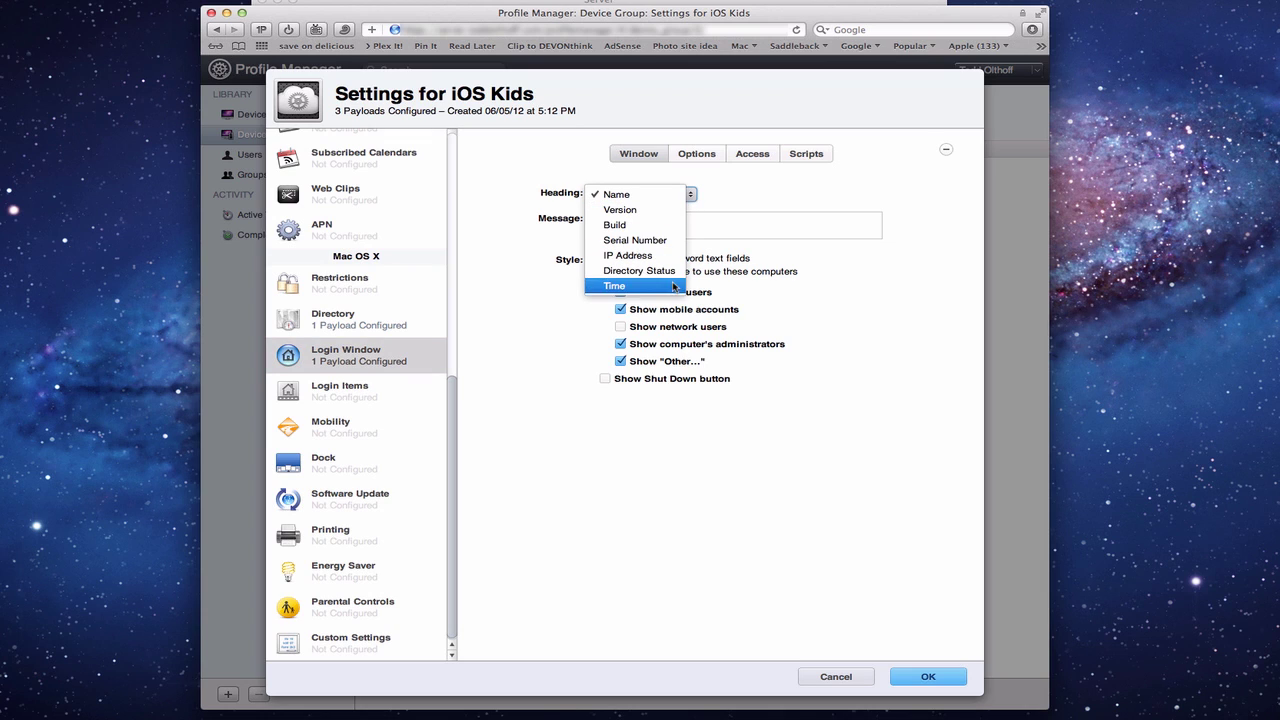
{"action": "left_click", "coordinate": [764, 192]}
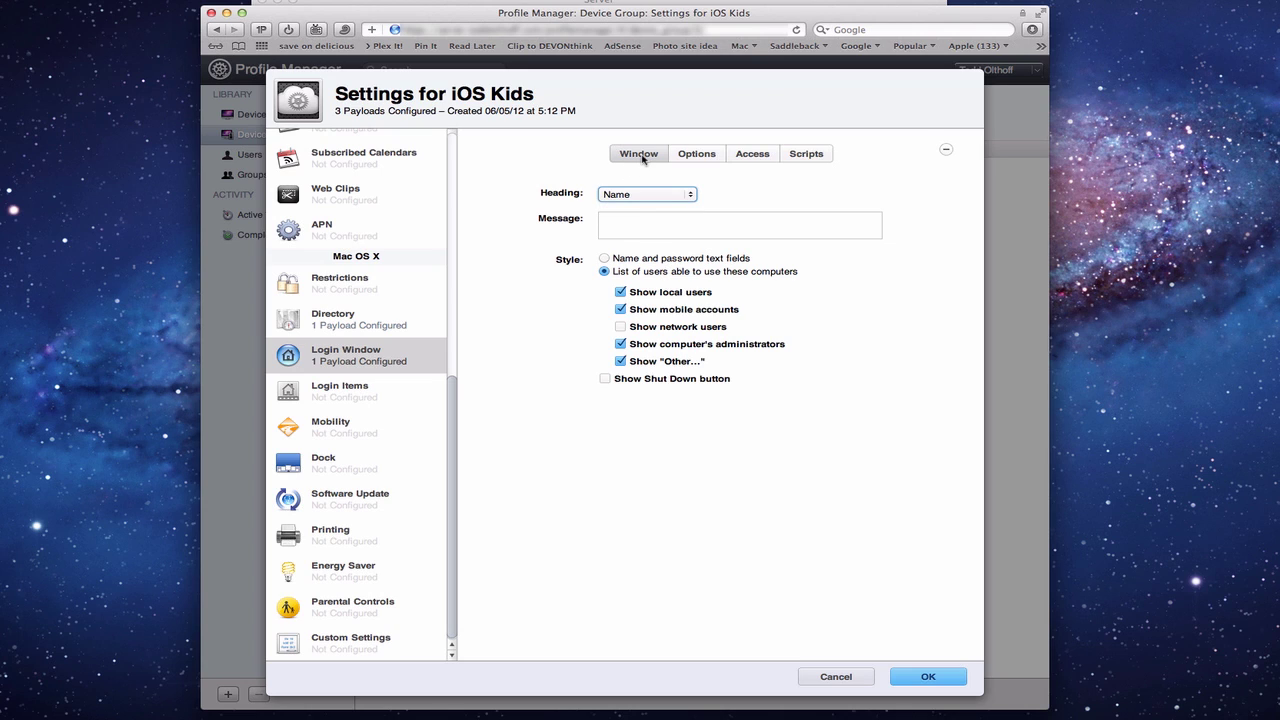
{"action": "left_click", "coordinate": [700, 153]}
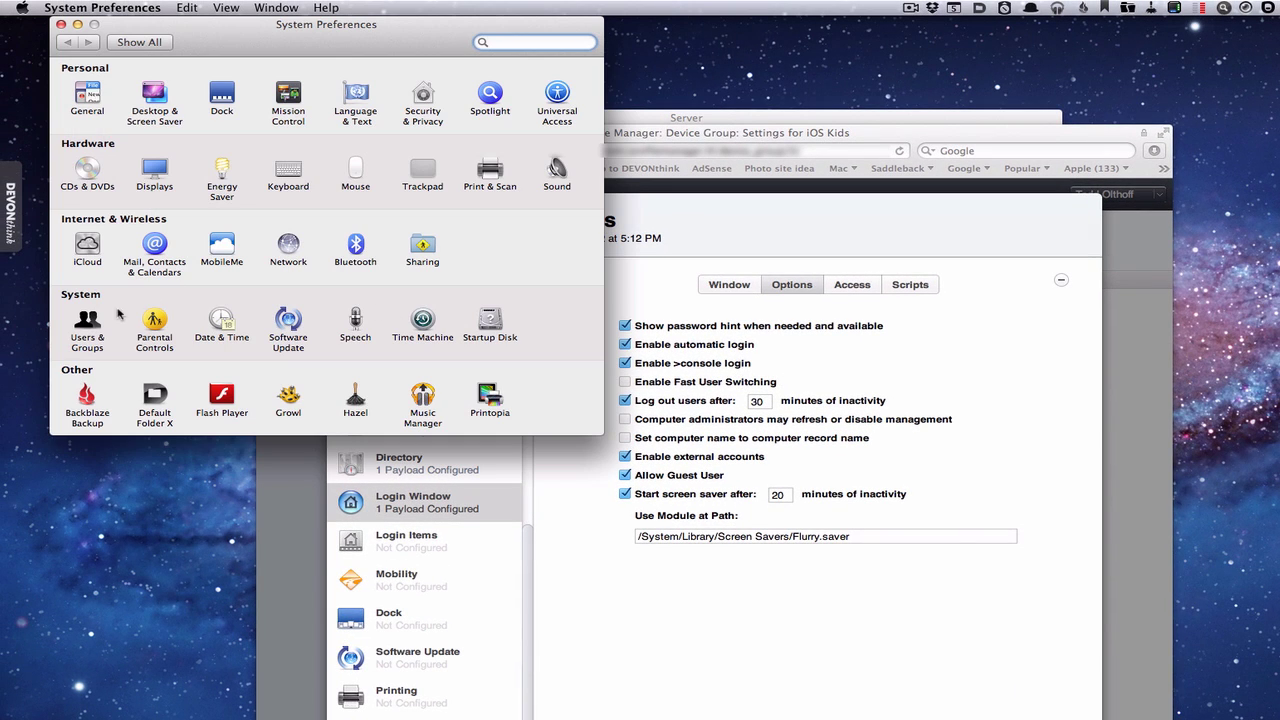
Step: Compare the Mac's Users & Groups login items, password and login options, then close System Preferences
{"action": "left_click", "coordinate": [97, 326]}
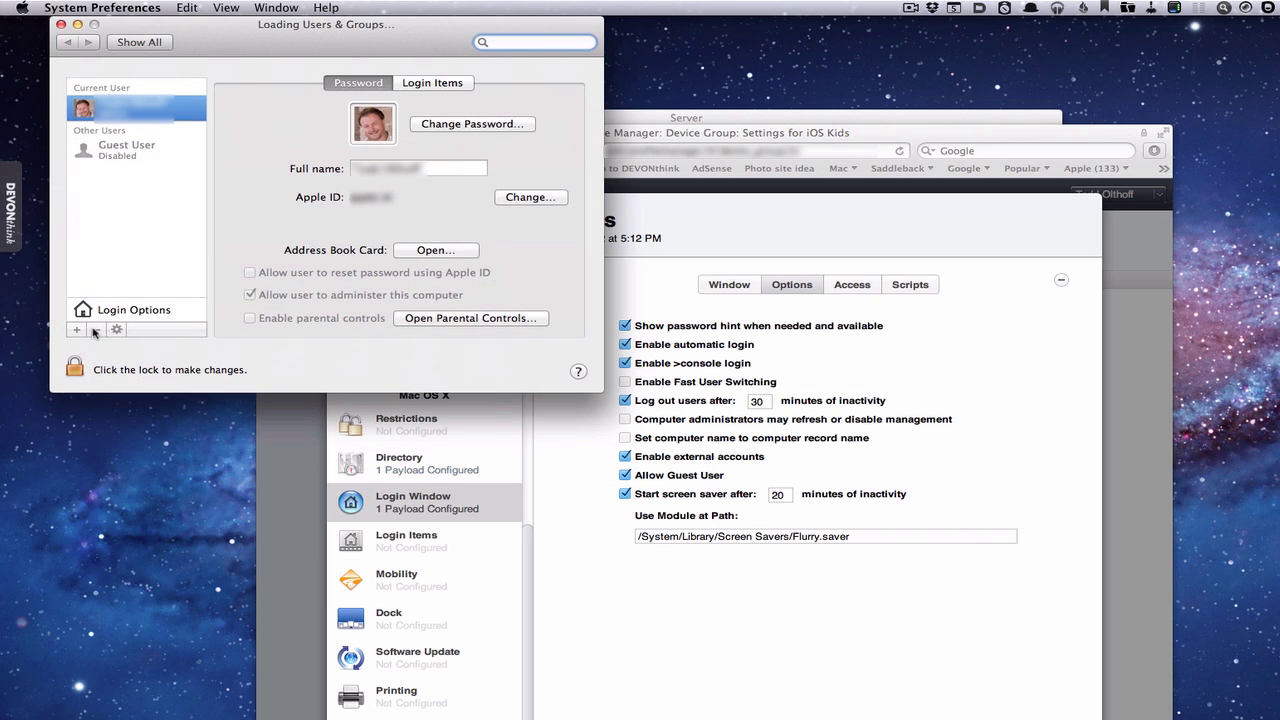
{"action": "left_click", "coordinate": [433, 83]}
{"action": "left_click", "coordinate": [373, 87]}
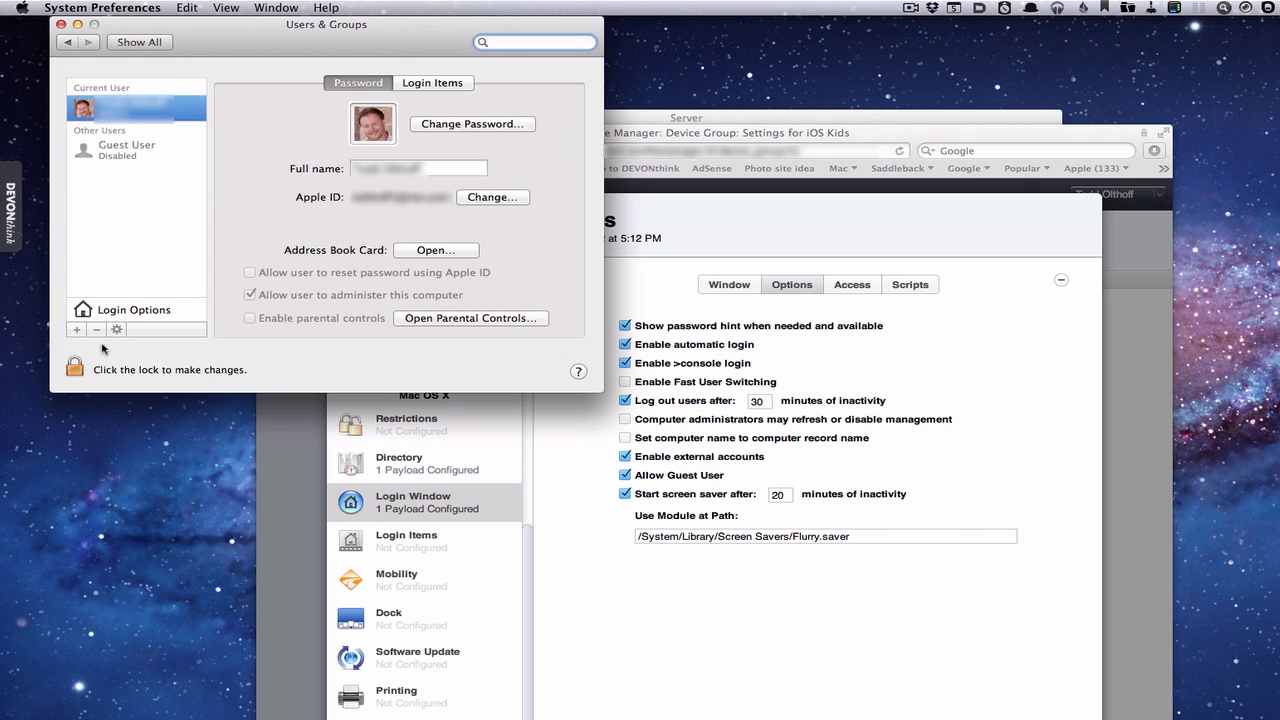
{"action": "left_click", "coordinate": [128, 312]}
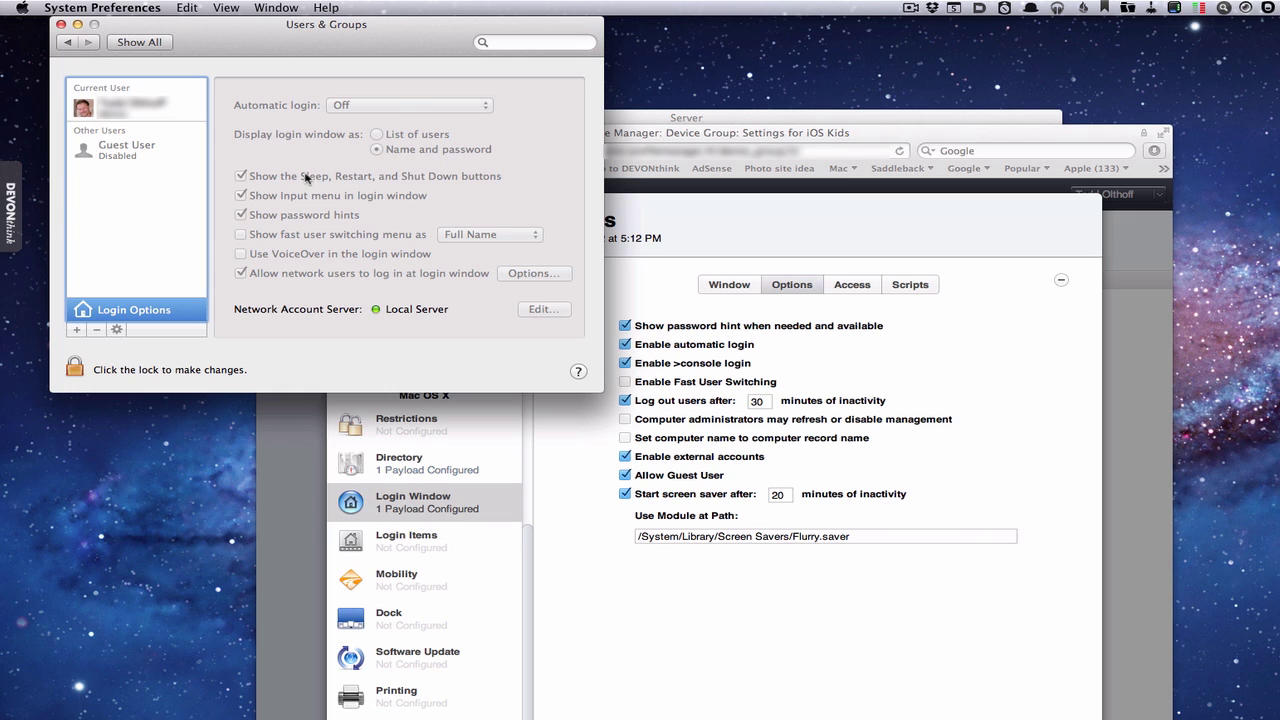
{"action": "left_click", "coordinate": [61, 26]}
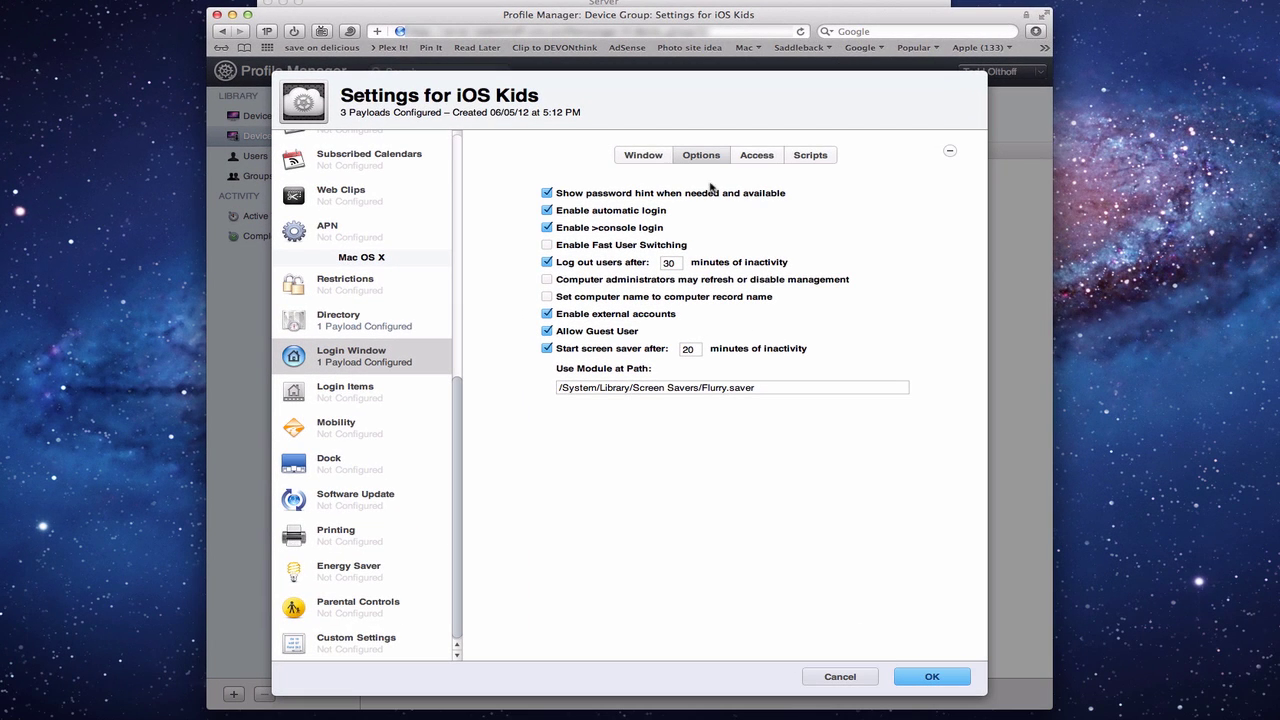
Step: Look through the Login Window payload's Access and Scripts settings, then return to Window
{"action": "left_click", "coordinate": [767, 159]}
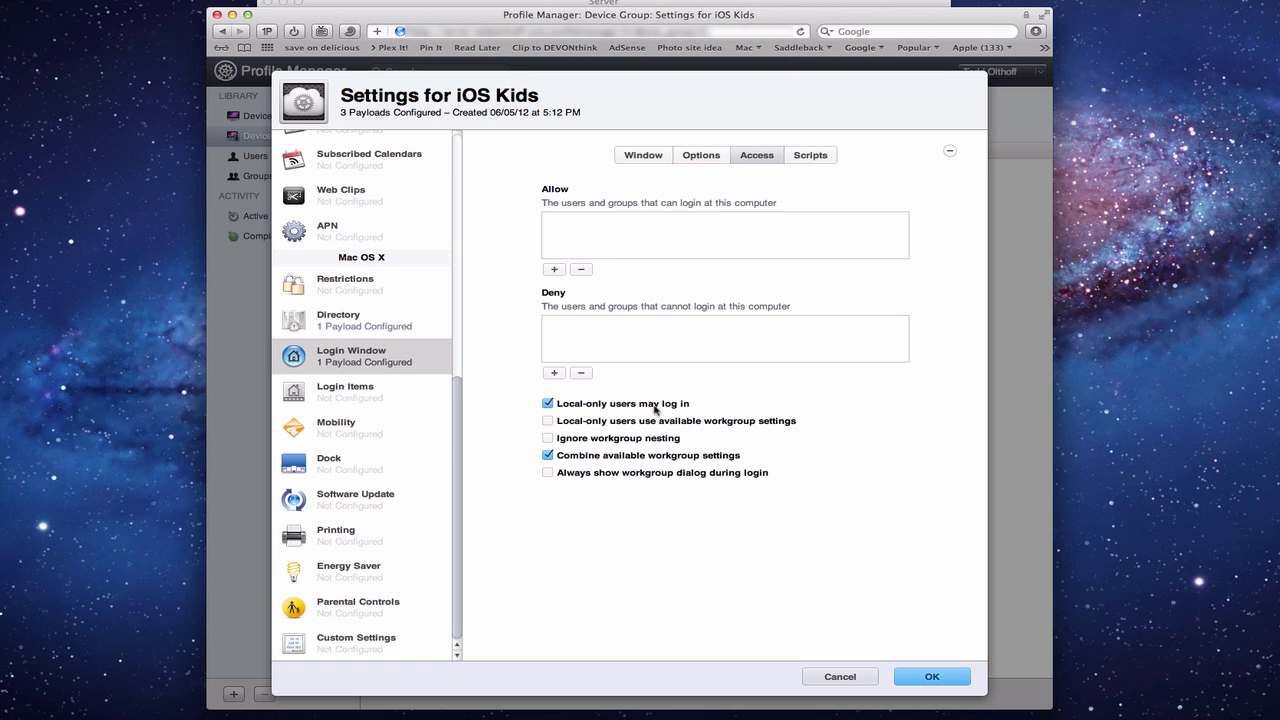
{"action": "left_click", "coordinate": [806, 157]}
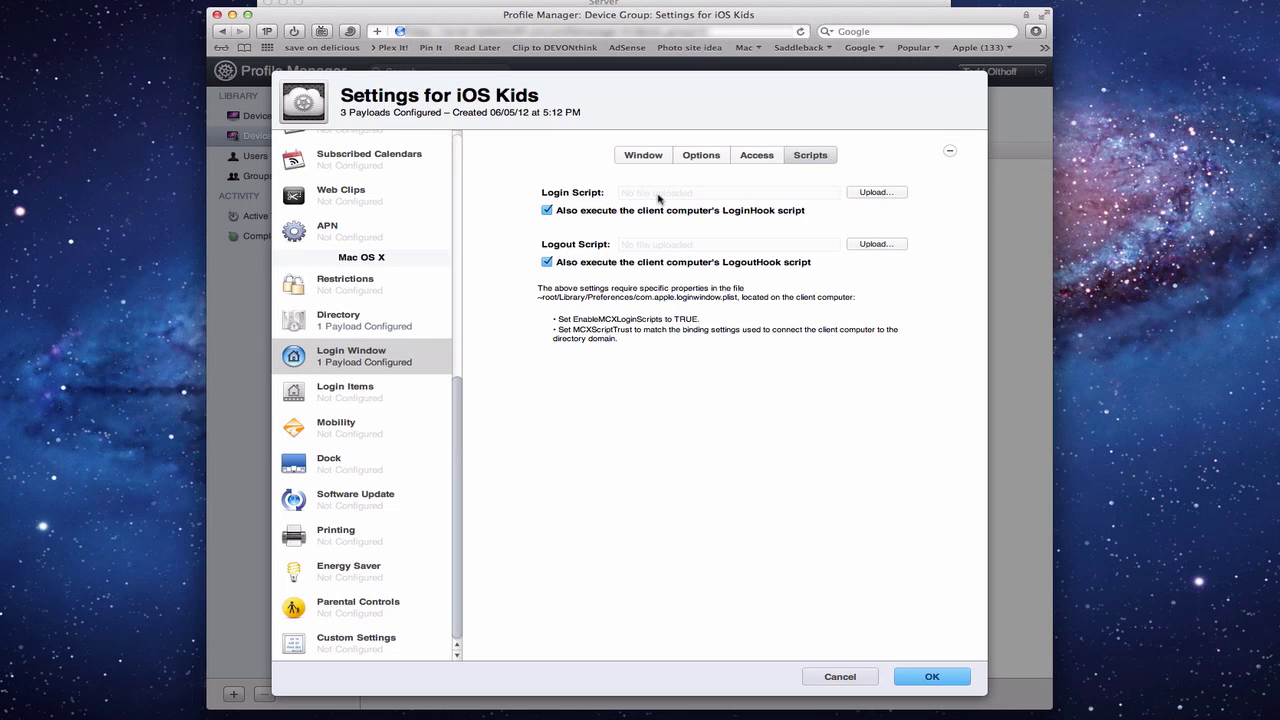
{"action": "left_click", "coordinate": [652, 157]}
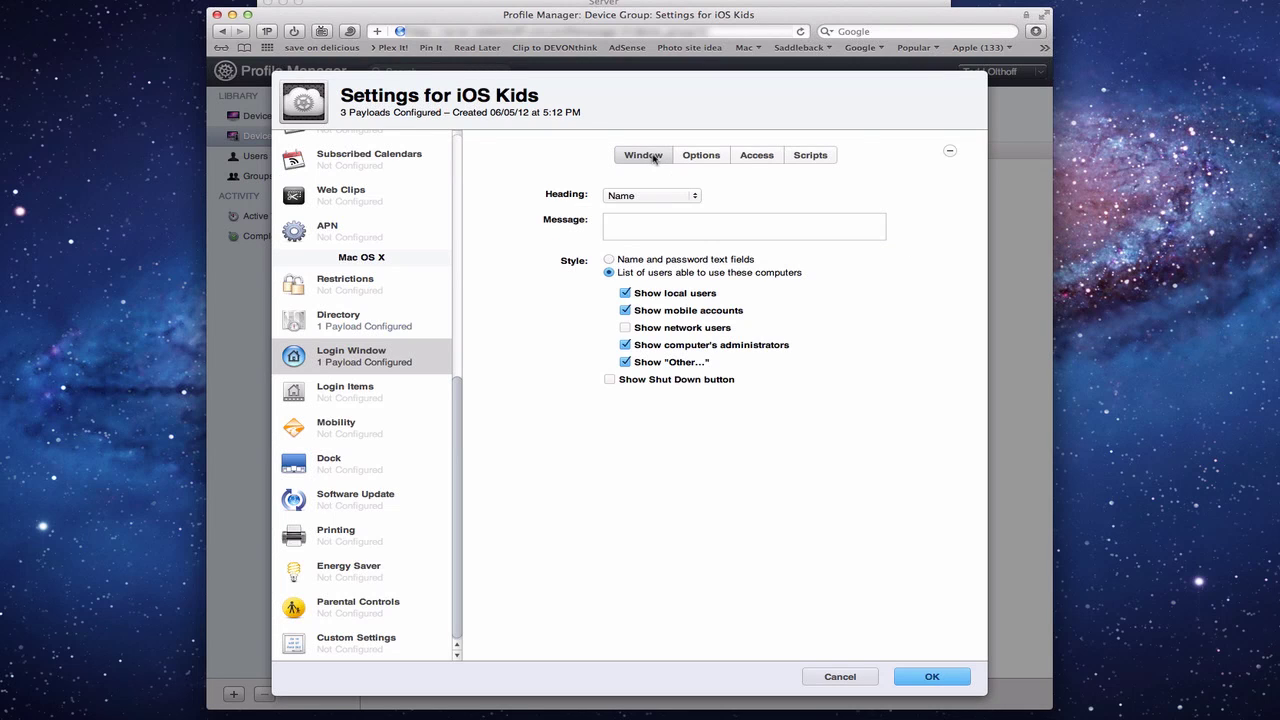
Step: Add Login Items and Software Update payloads to the iOS Kids settings
{"action": "left_click", "coordinate": [351, 396]}
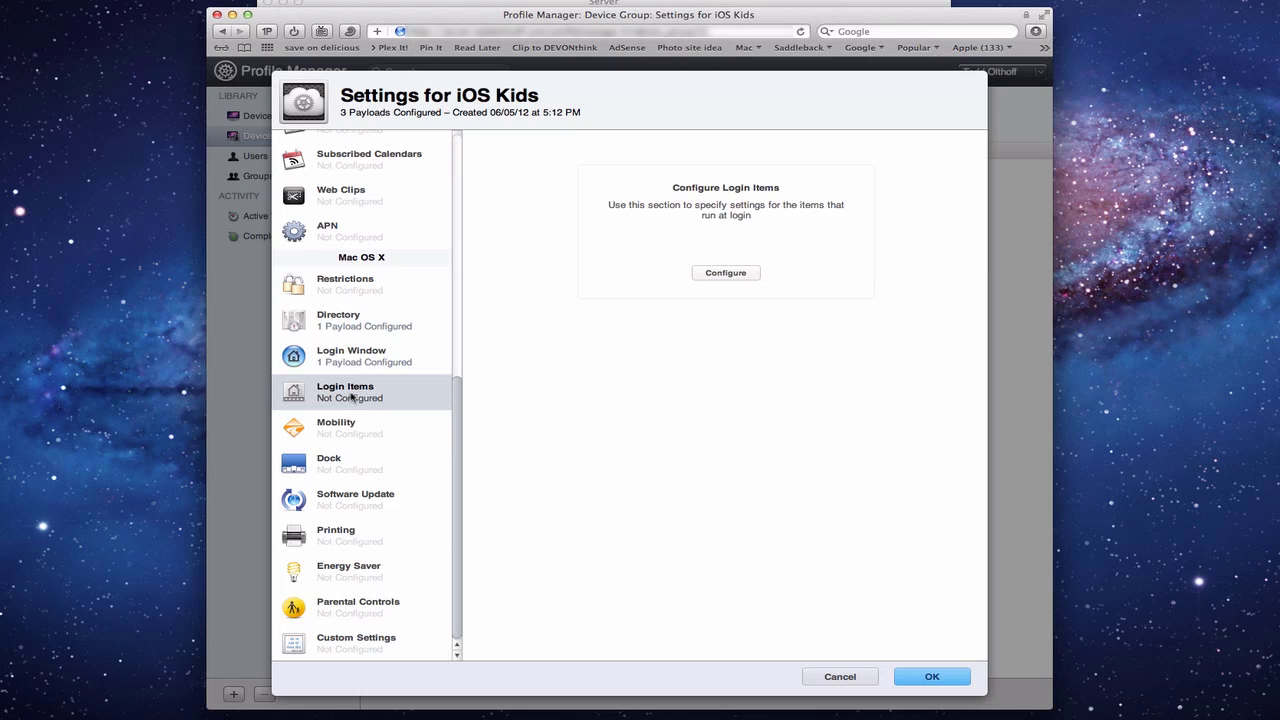
{"action": "left_click", "coordinate": [726, 273]}
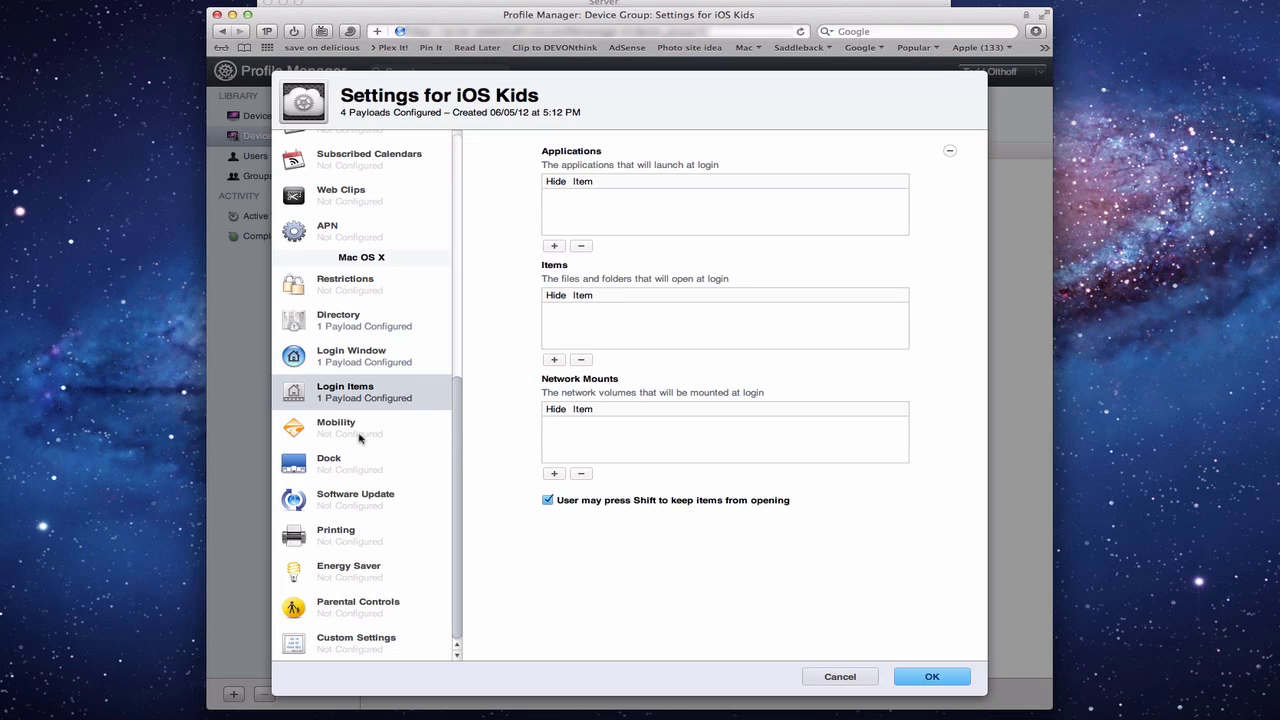
{"action": "left_click", "coordinate": [354, 505]}
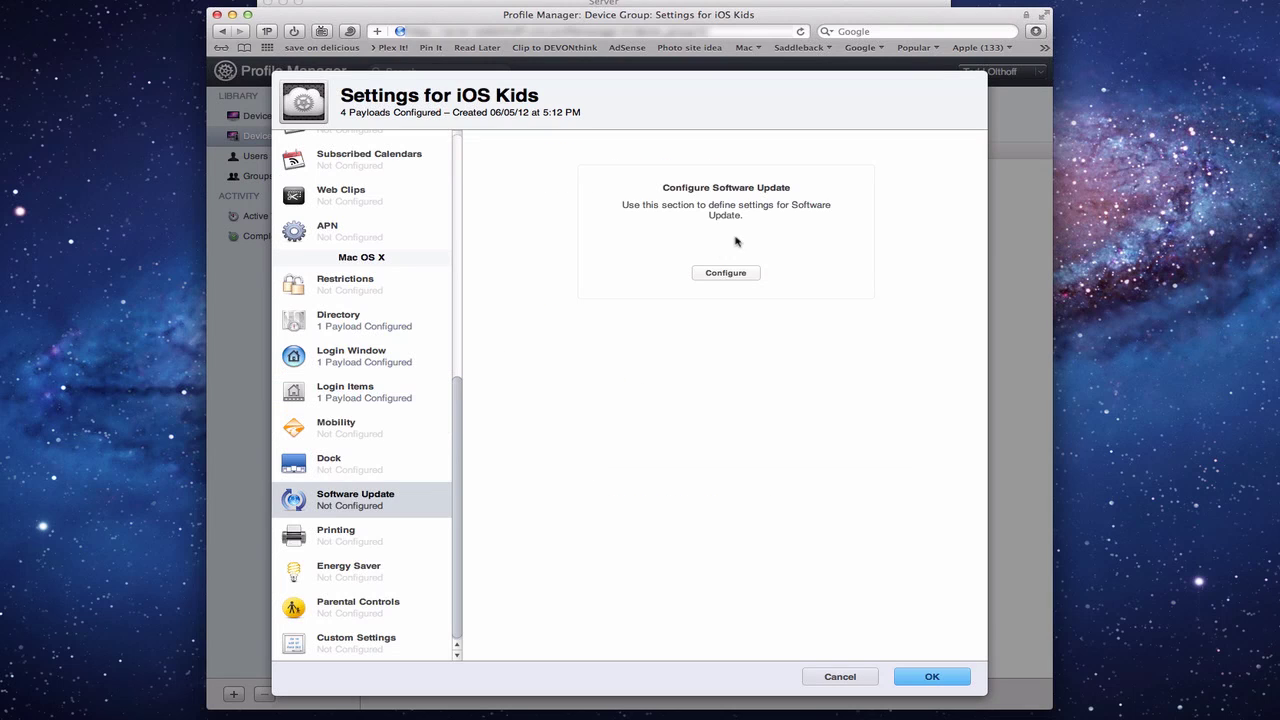
{"action": "left_click", "coordinate": [725, 274]}
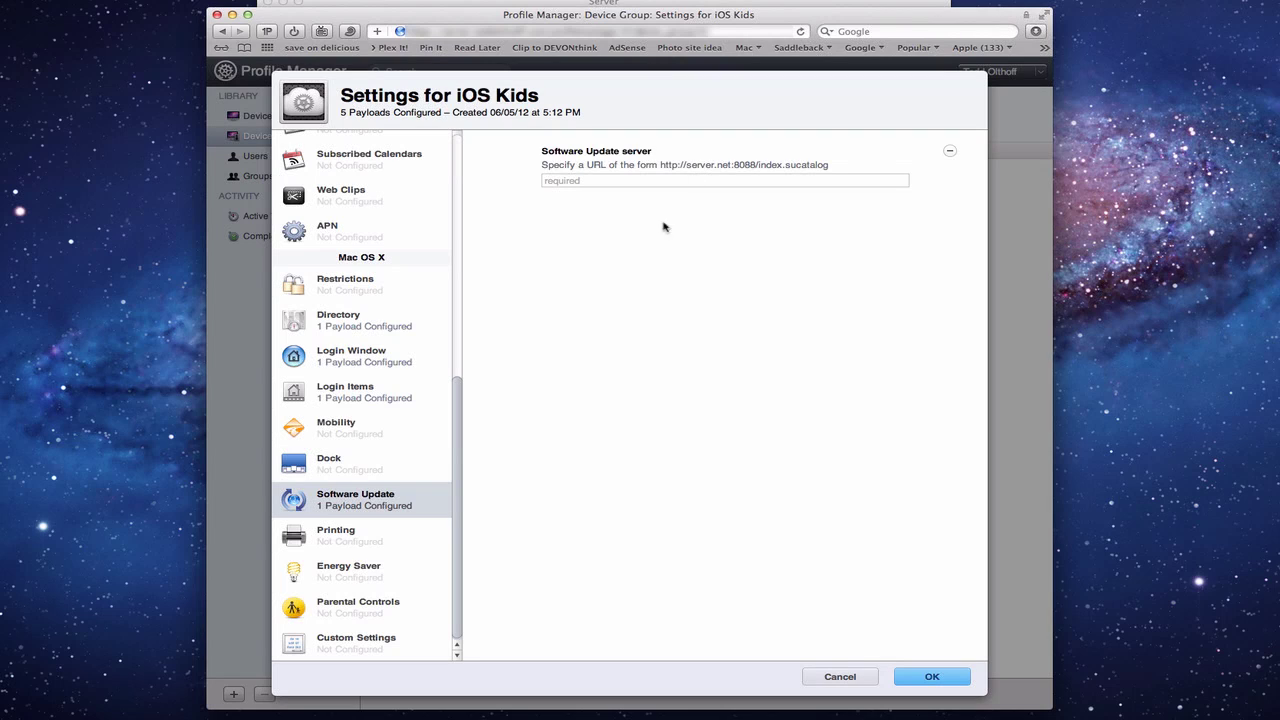
{"action": "left_click", "coordinate": [336, 543]}
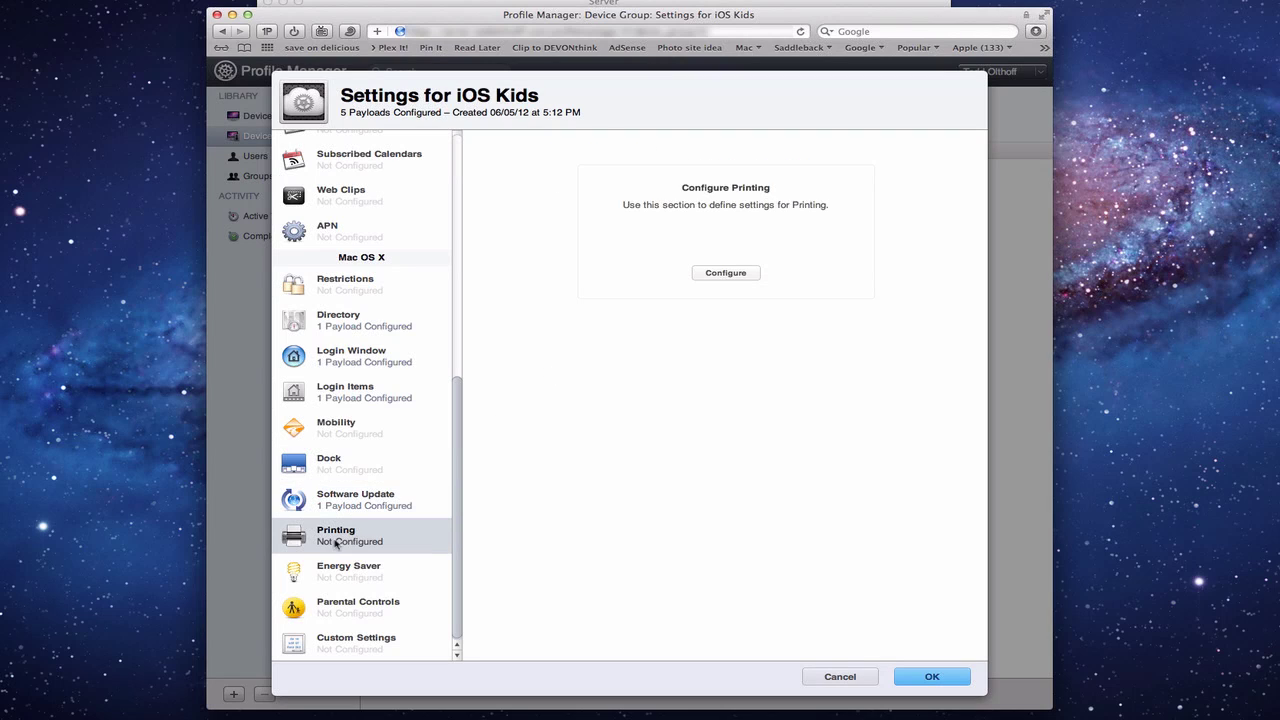
Step: Add Printing and Energy Saver payloads, bringing the iOS Kids settings to 7 payloads
{"action": "left_click", "coordinate": [727, 280]}
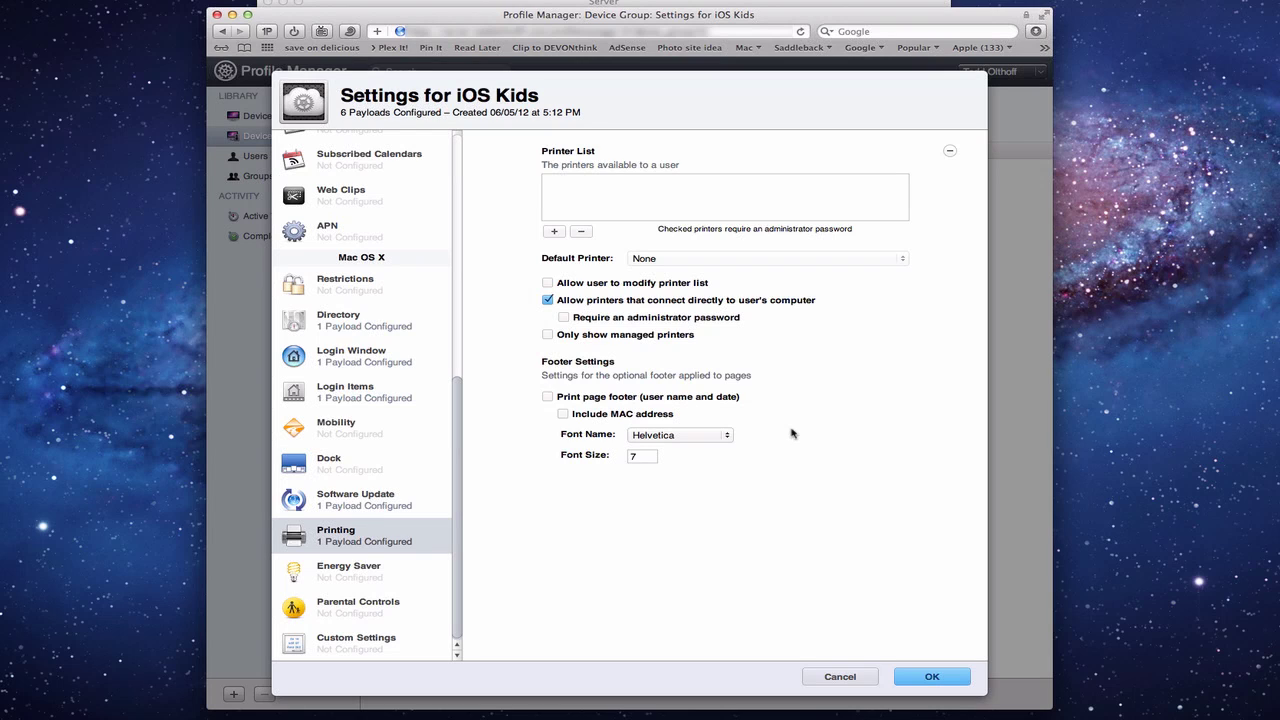
{"action": "left_click", "coordinate": [334, 578]}
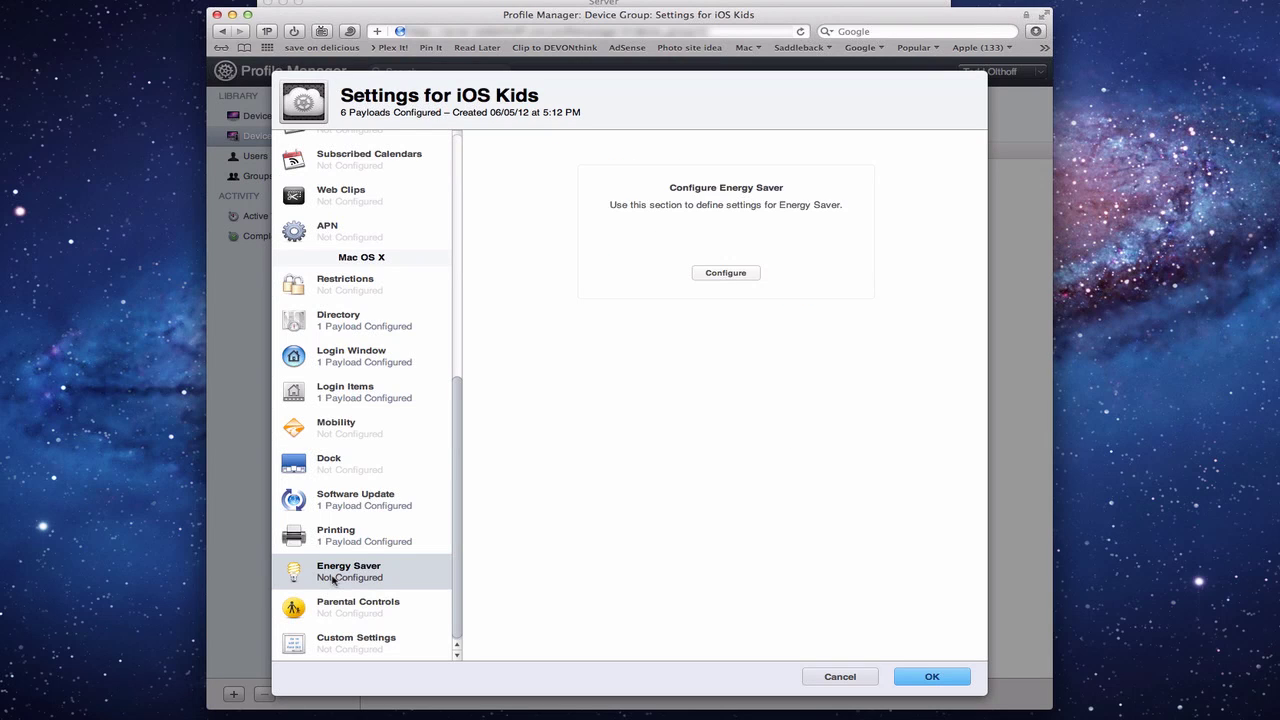
{"action": "left_click", "coordinate": [726, 274]}
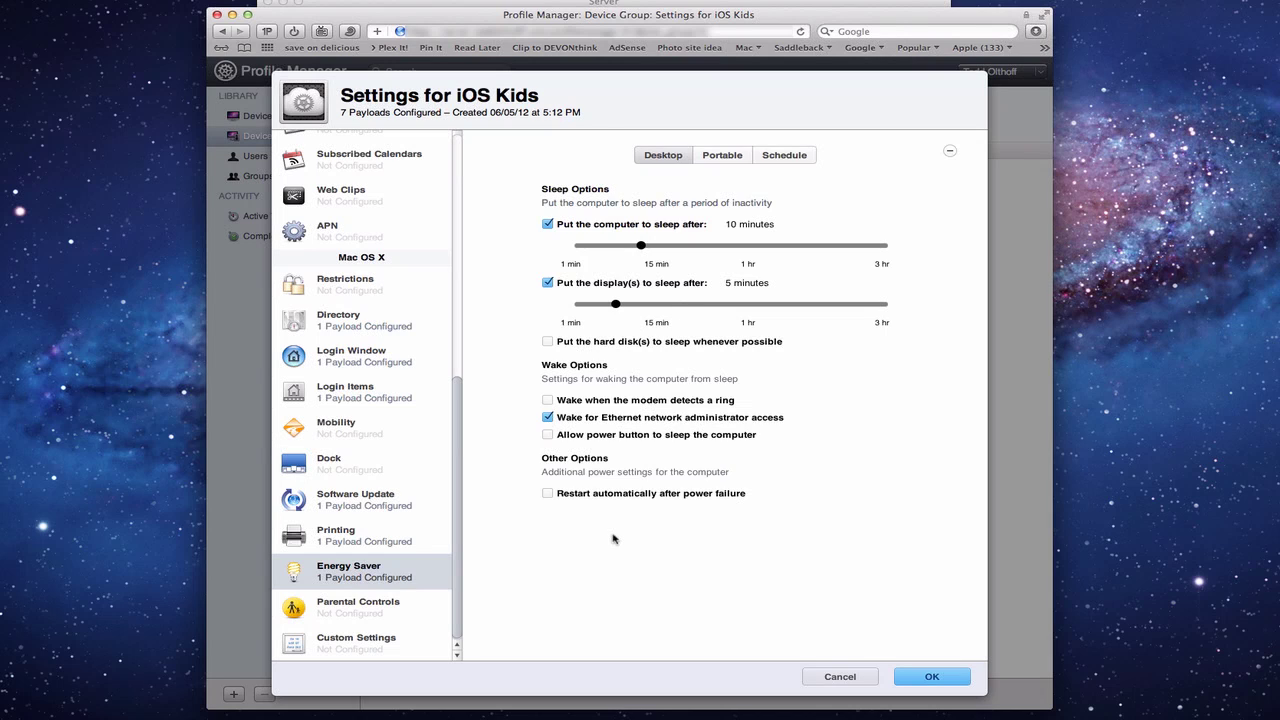
Step: Review the Energy Saver Portable, Power Adapter and Schedule options
{"action": "left_click", "coordinate": [721, 157]}
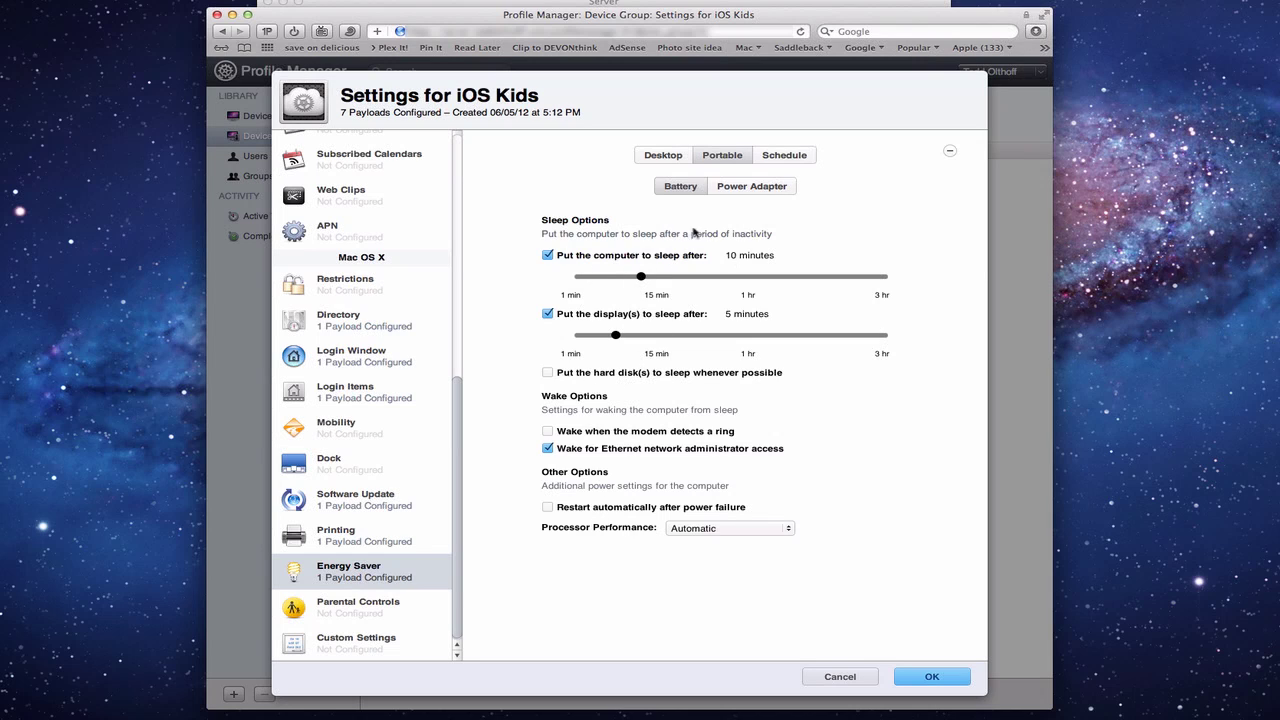
{"action": "left_click", "coordinate": [760, 188]}
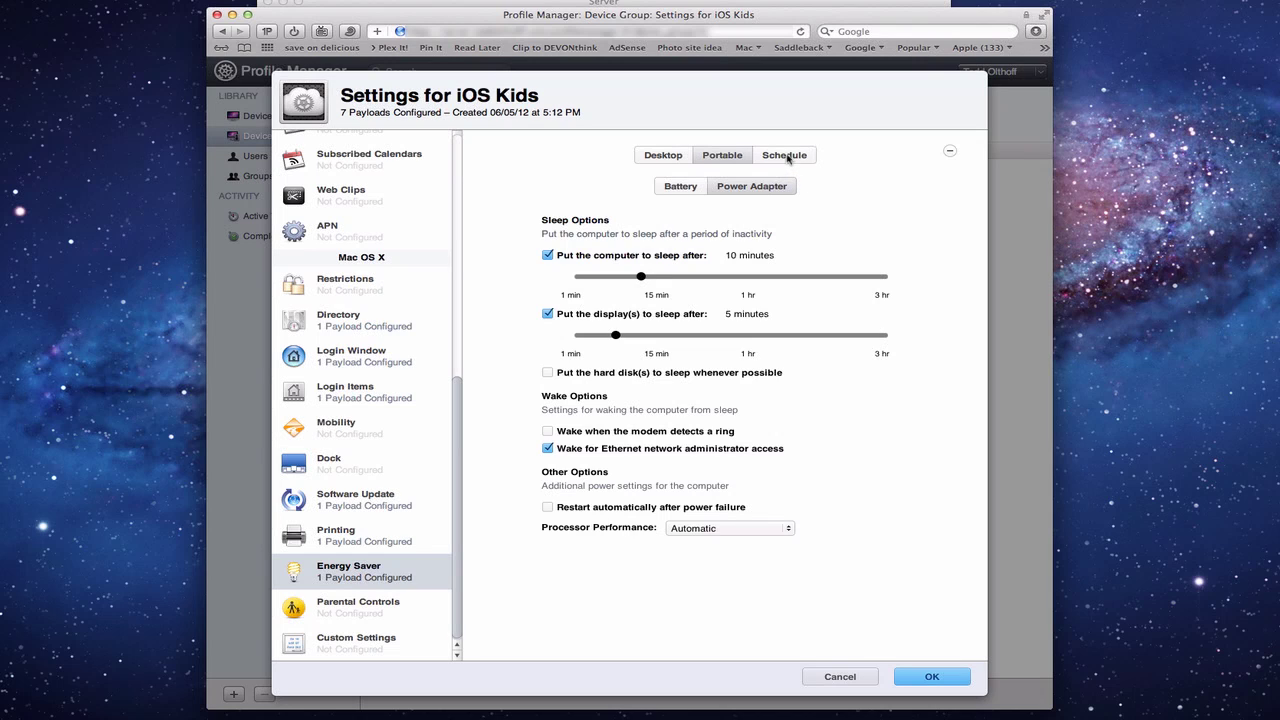
{"action": "left_click", "coordinate": [786, 156]}
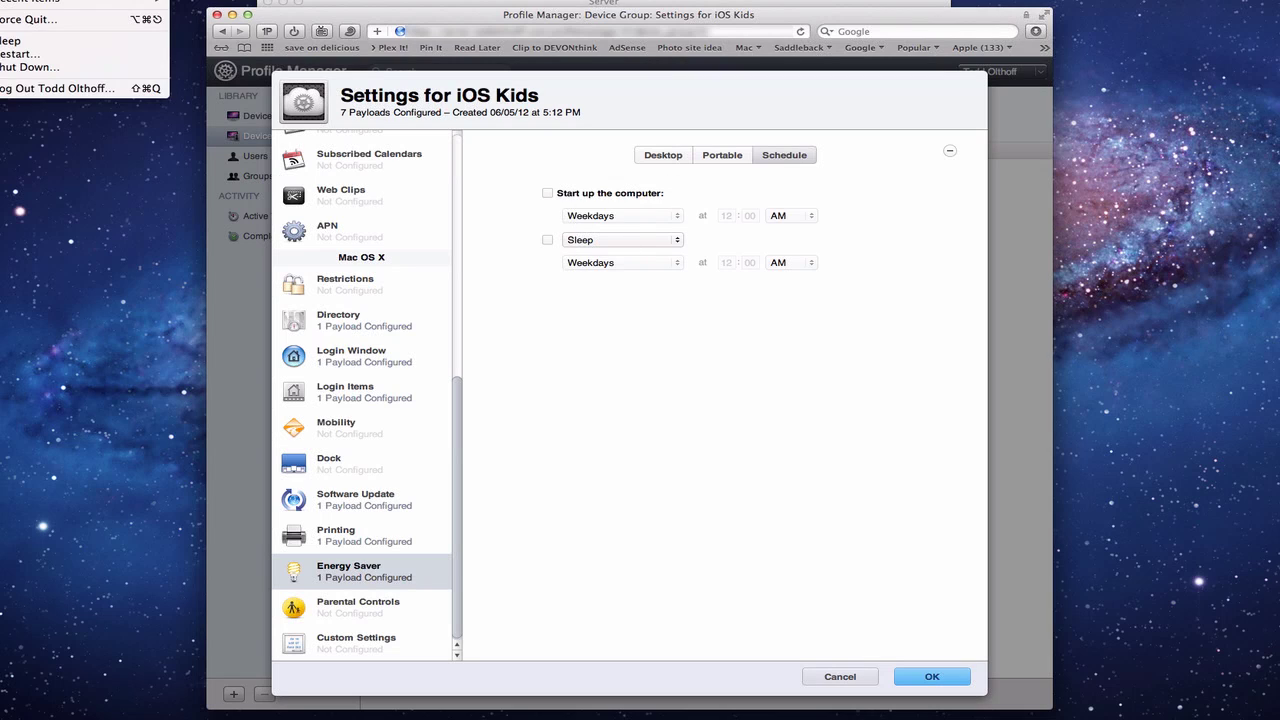
{"action": "key", "text": "Escape"}
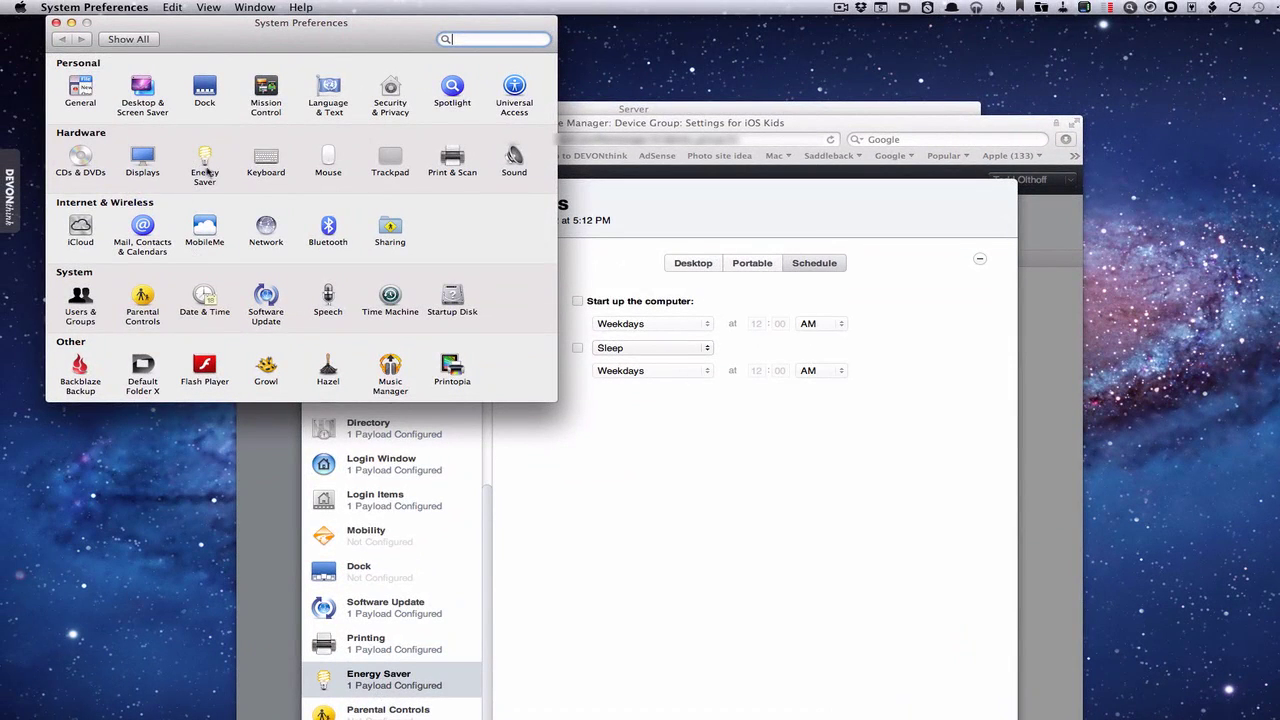
Step: Check the Mac's own Energy Saver pane (computer sleep Never, display sleep 15 min), then close it
{"action": "left_click", "coordinate": [204, 156]}
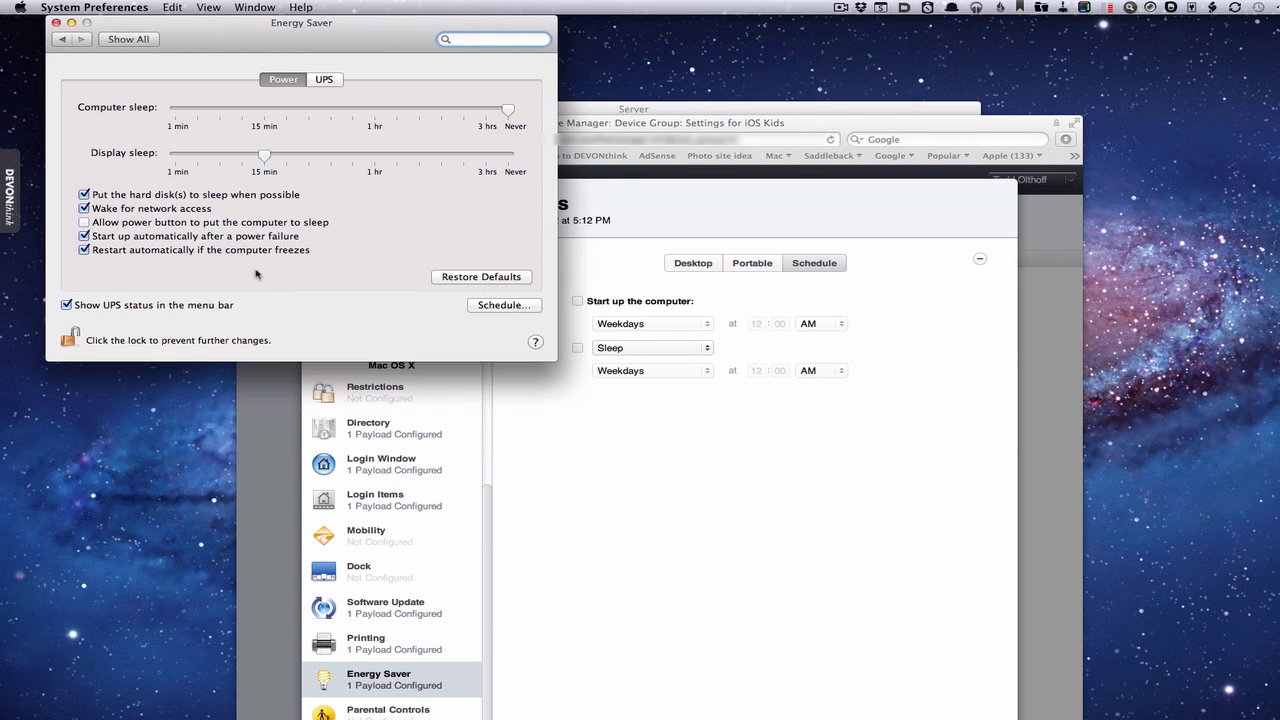
{"action": "left_click", "coordinate": [56, 23]}
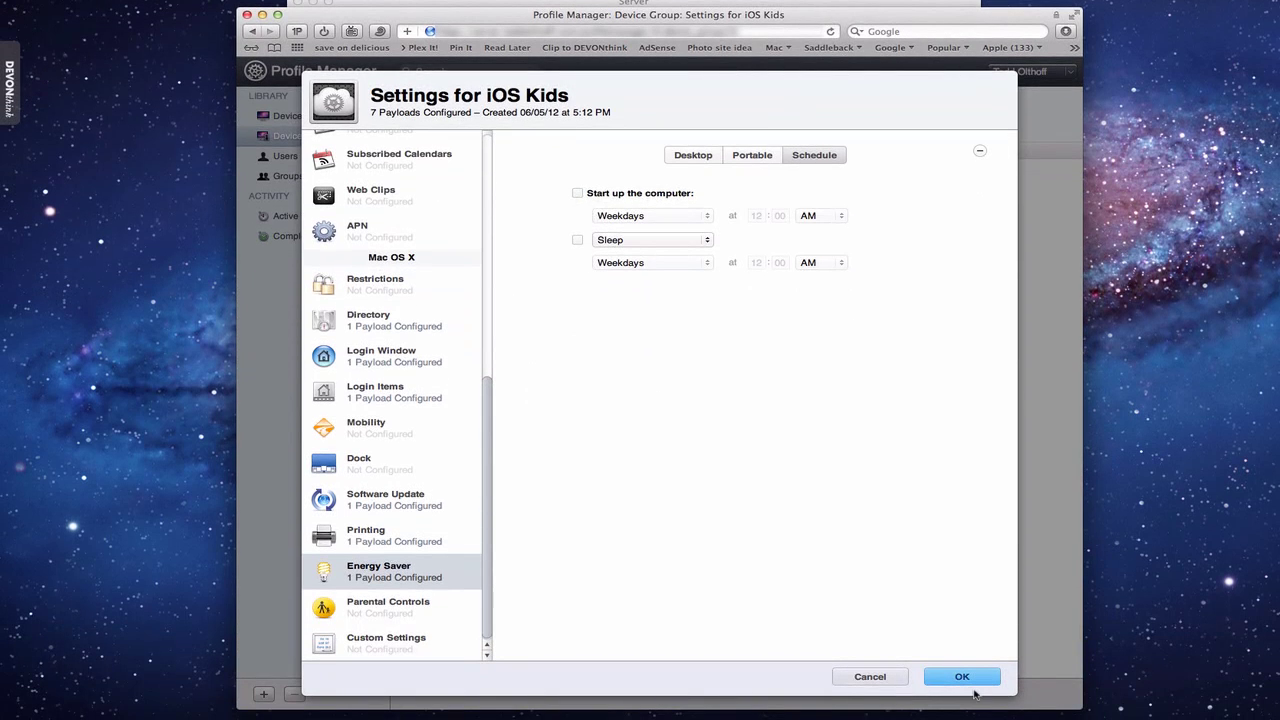
Step: Discard the iOS Kids settings edits and view the Update Info: iOS Kids active task
{"action": "left_click", "coordinate": [872, 677]}
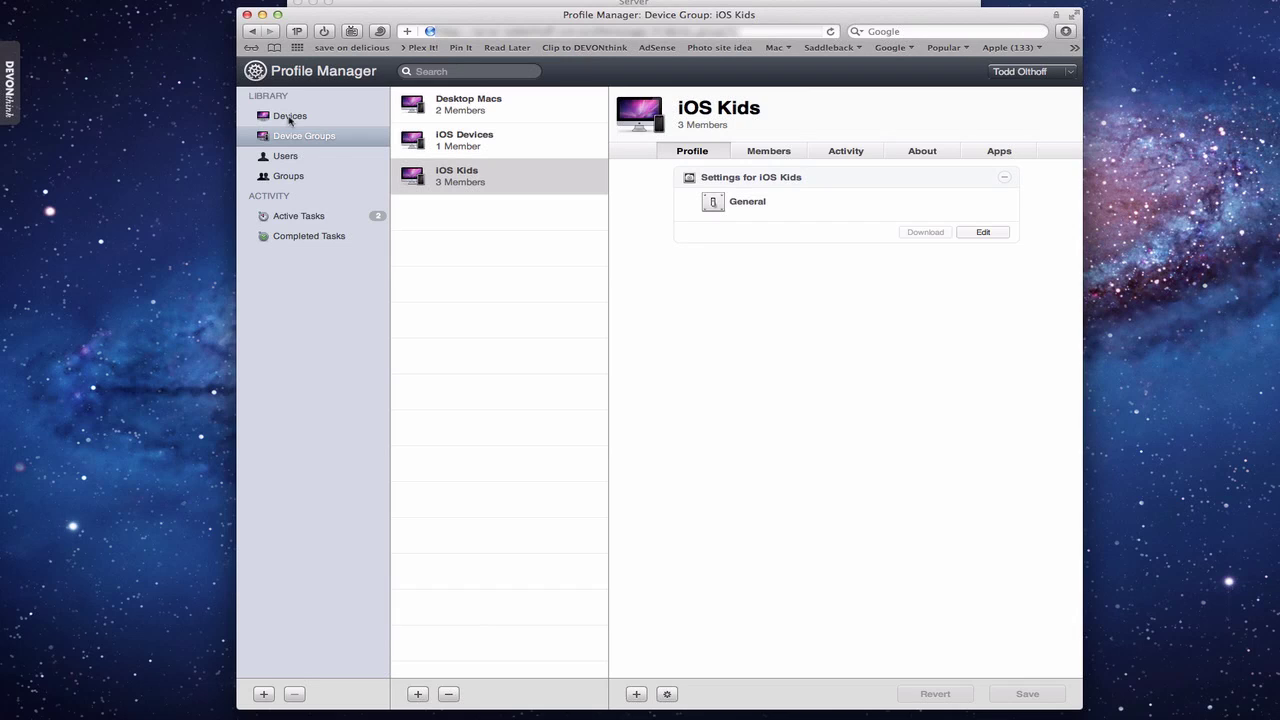
{"action": "left_click", "coordinate": [296, 217]}
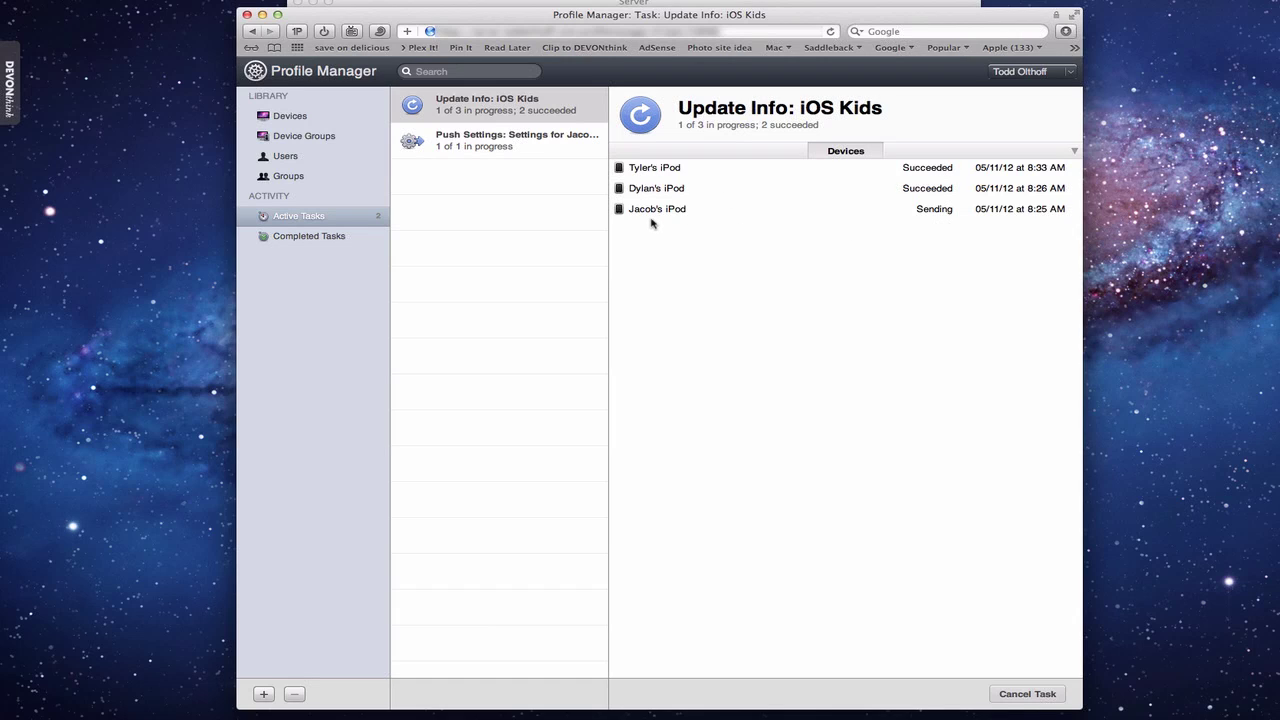
Step: Inspect the Push Settings task, then browse completed tasks, including the Mac Pro's succeeded Update Info
{"action": "left_click", "coordinate": [503, 149]}
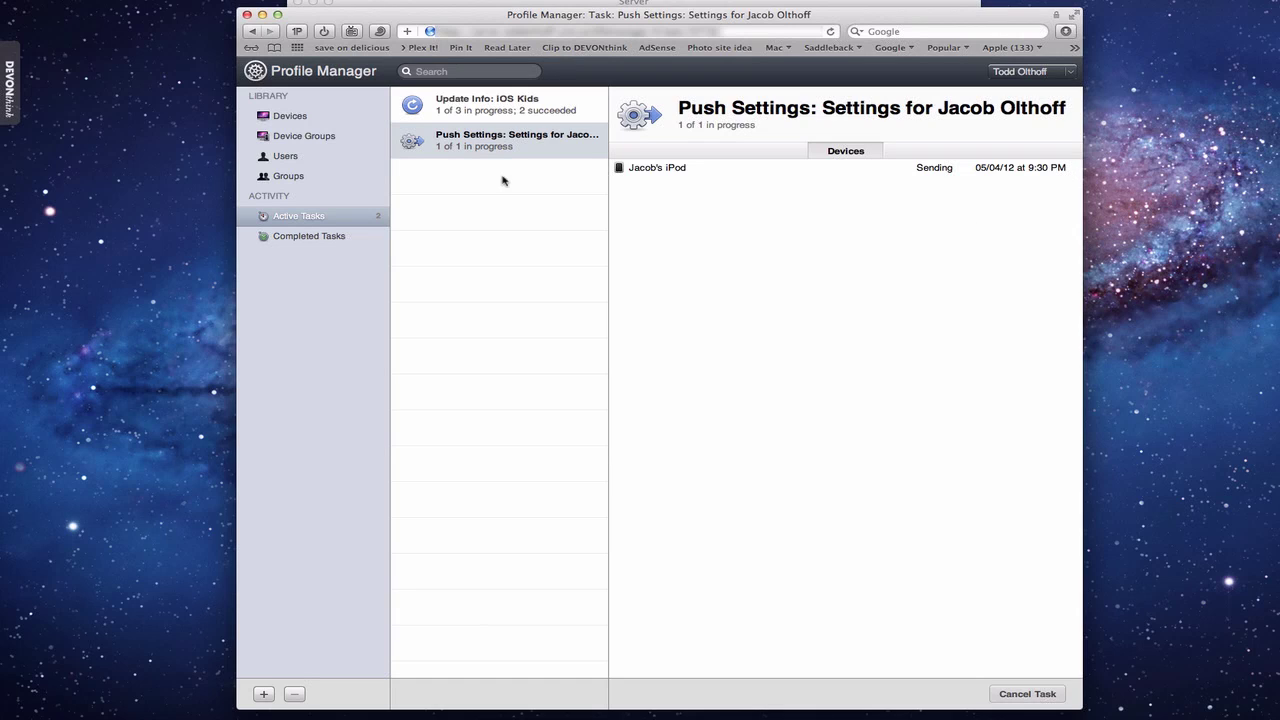
{"action": "left_click", "coordinate": [316, 241]}
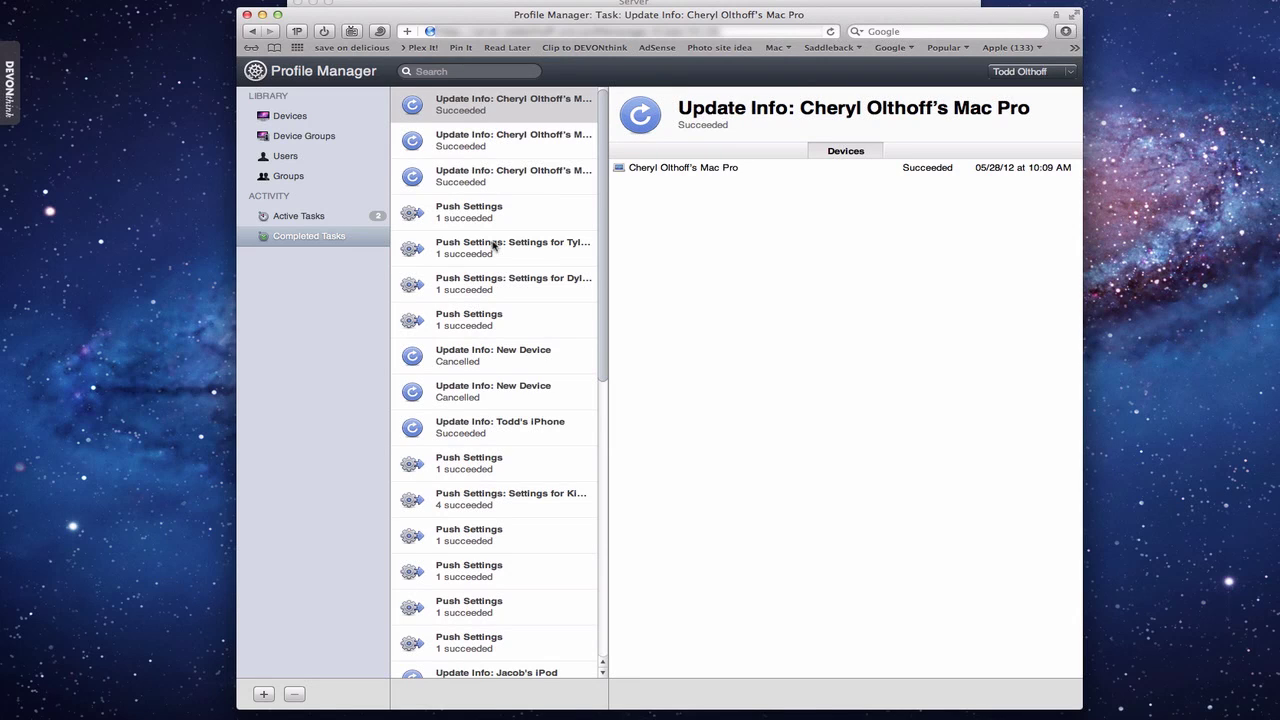
{"action": "scroll", "coordinate": [493, 246], "scroll_direction": "down", "scroll_amount": 10}
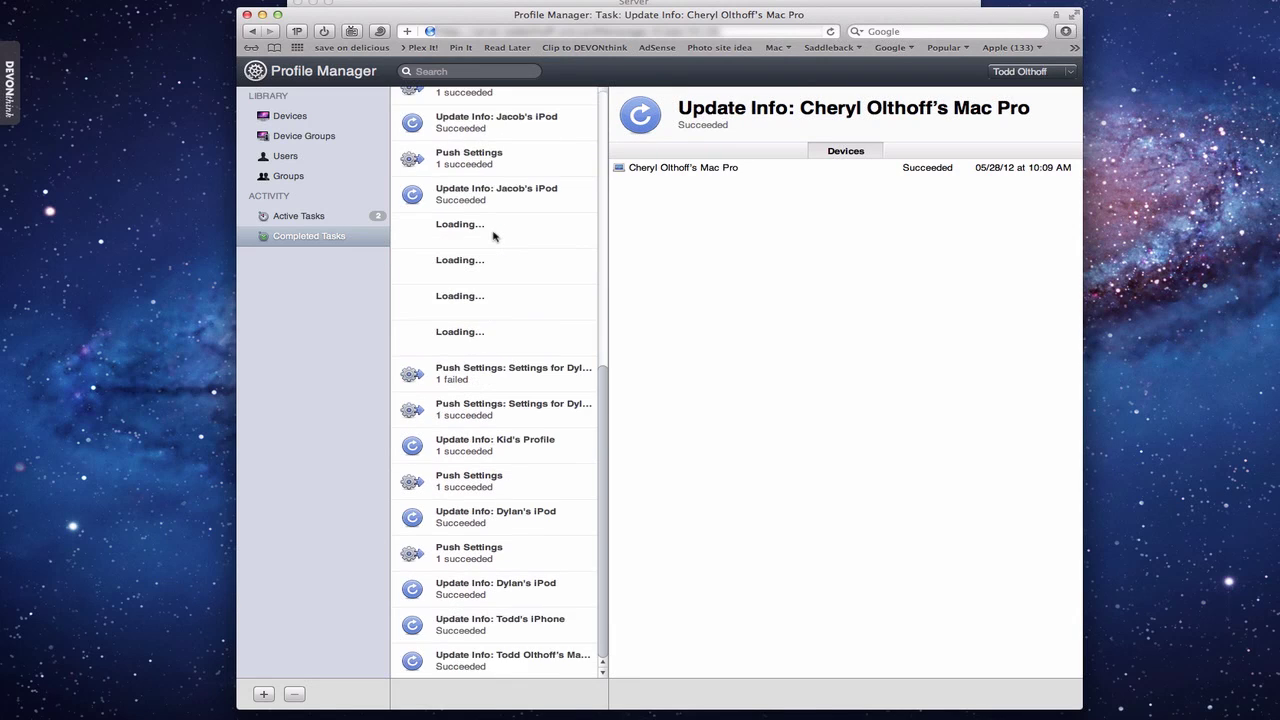
{"action": "scroll", "coordinate": [493, 236], "scroll_direction": "up", "scroll_amount": 10}
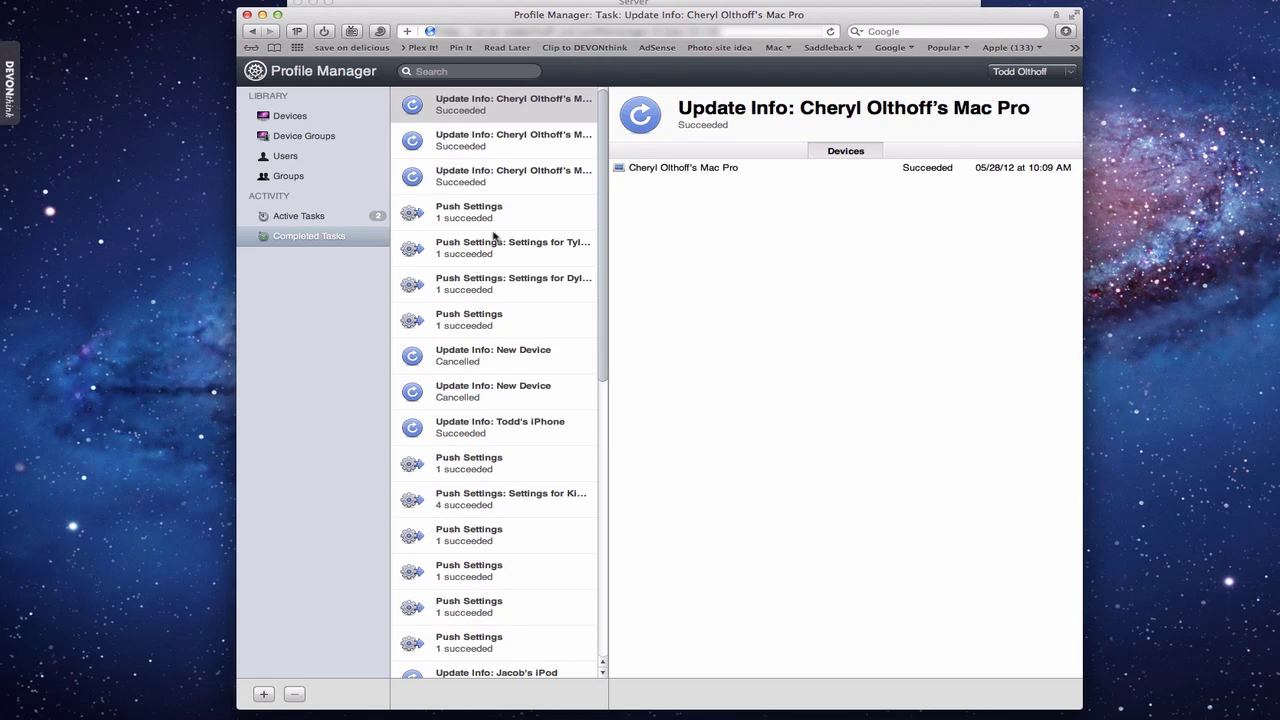
{"action": "left_click", "coordinate": [1071, 73]}
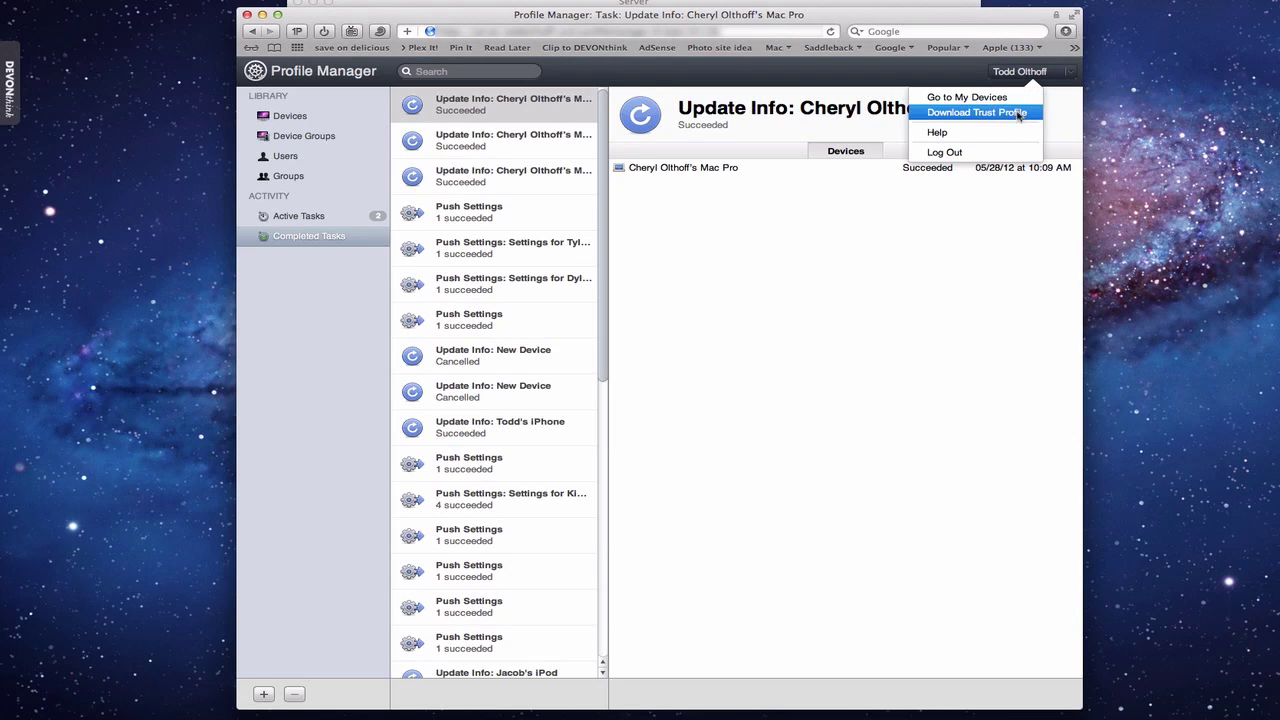
{"action": "left_click", "coordinate": [1068, 76]}
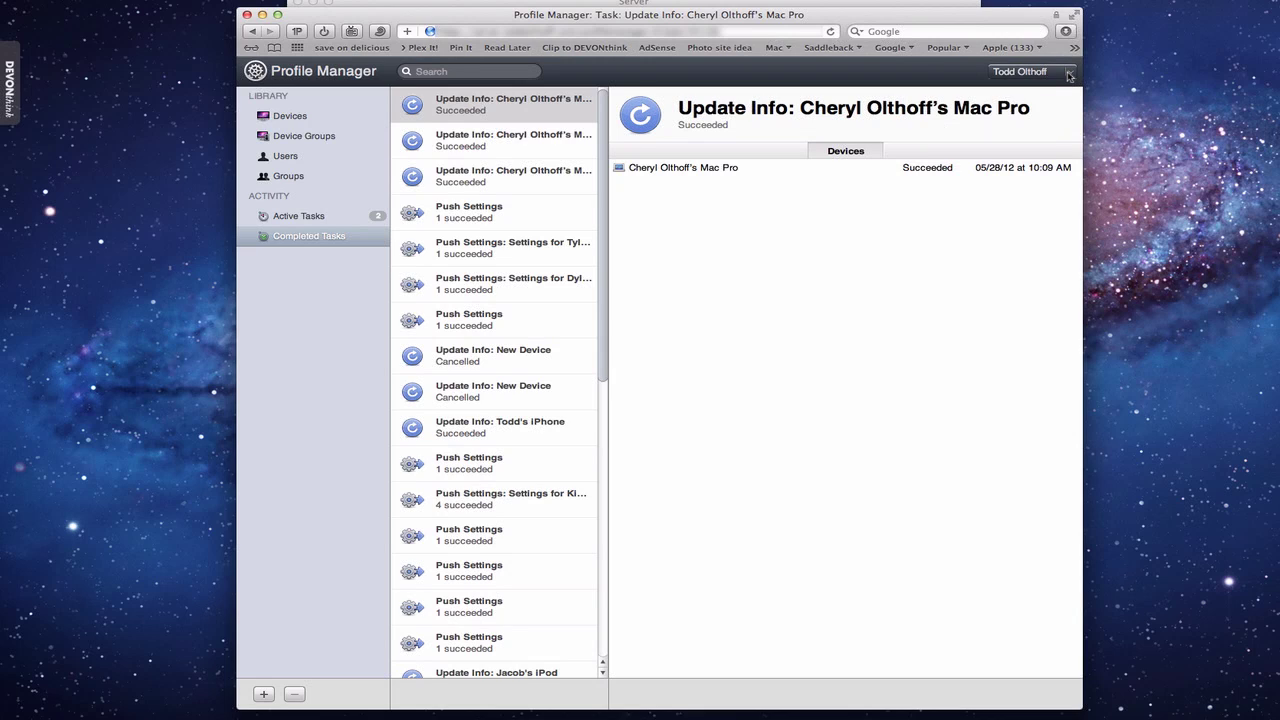